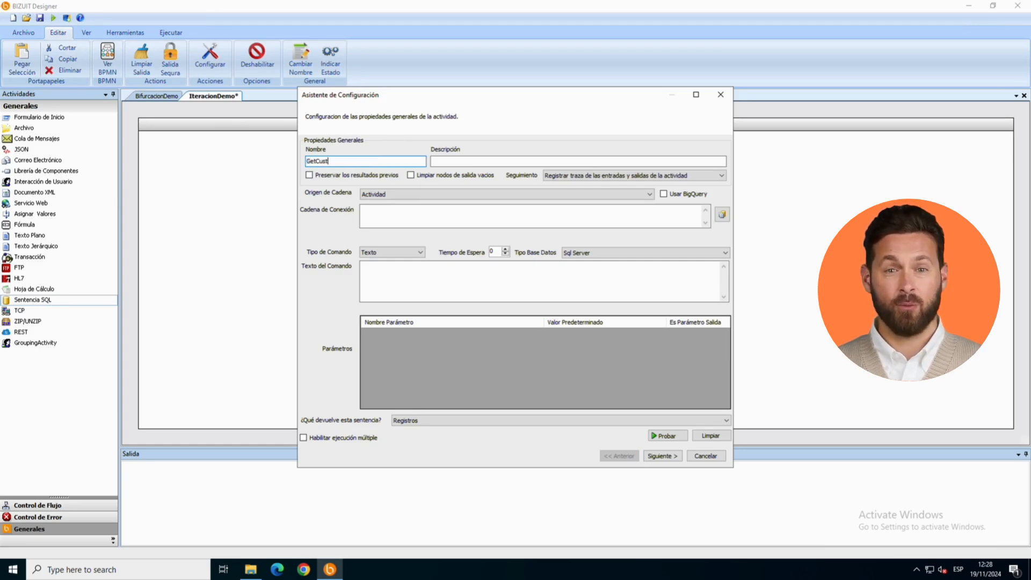
Step: Set the SQL activity's connection source to Archivo de Configuracion with key BD_Northwind and enter the command "Select top 8 * from Customers"
click(451, 194)
click(434, 212)
click(422, 276)
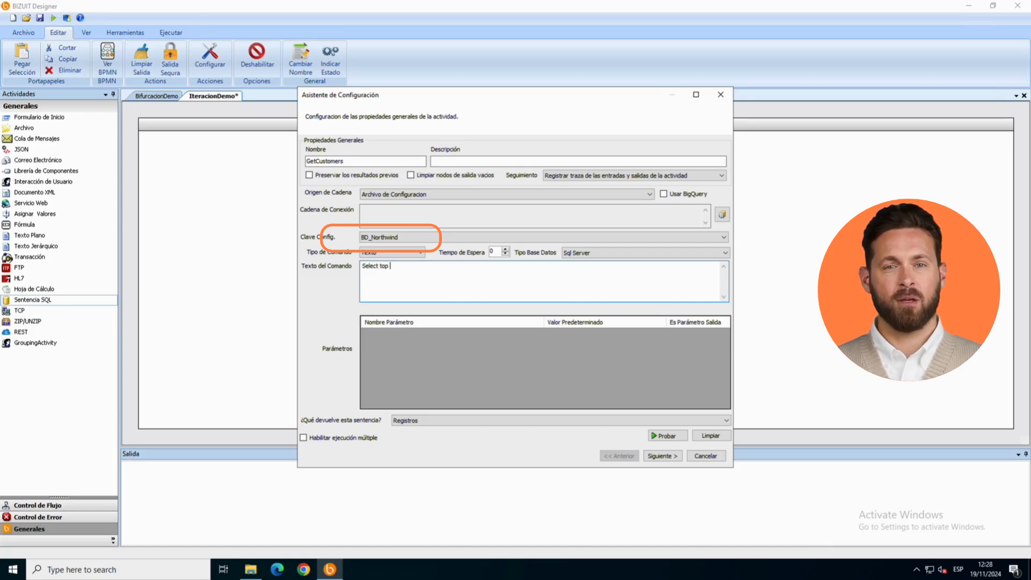
text(Select top 8 * from Customers)
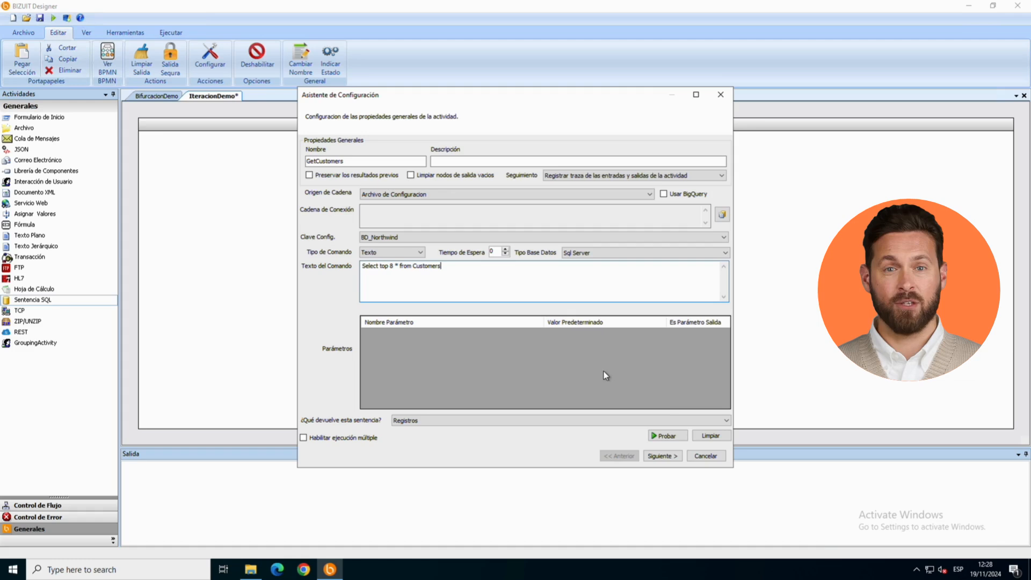
Step: Test the GetCustomers query, view its result as a table, and complete the activity's configuration wizard
click(666, 436)
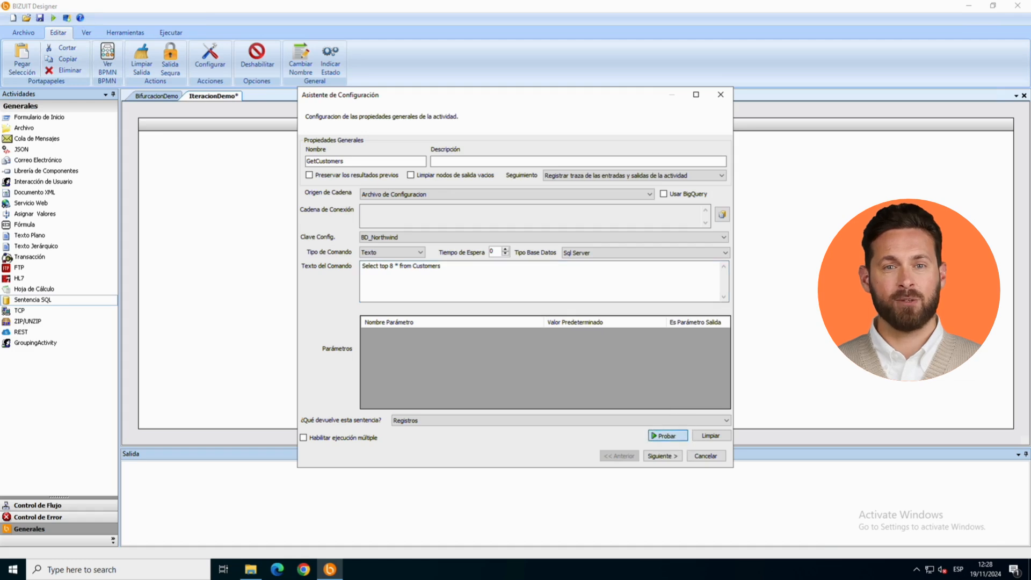
click(424, 194)
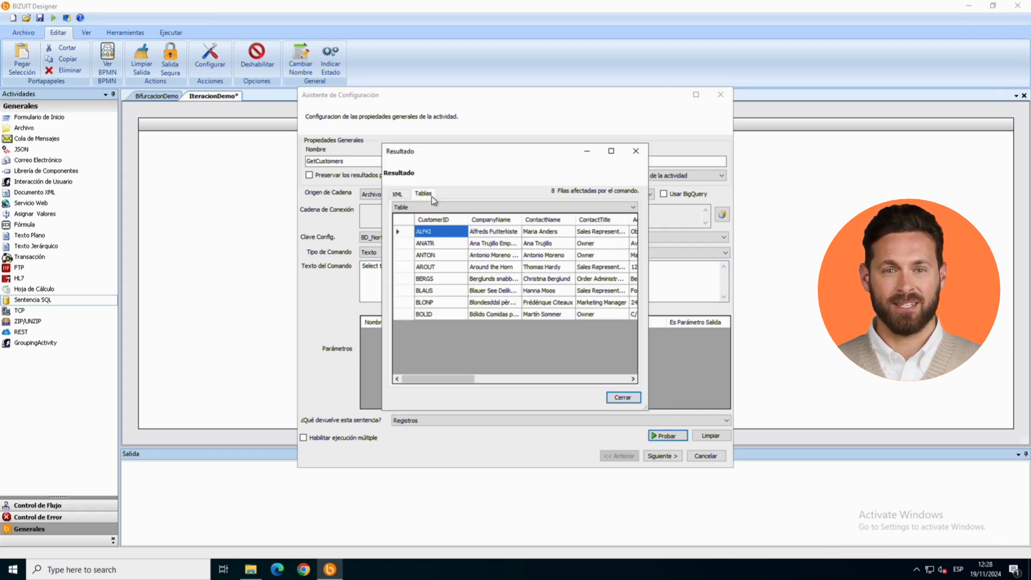
click(623, 397)
click(662, 457)
click(662, 457)
click(662, 457)
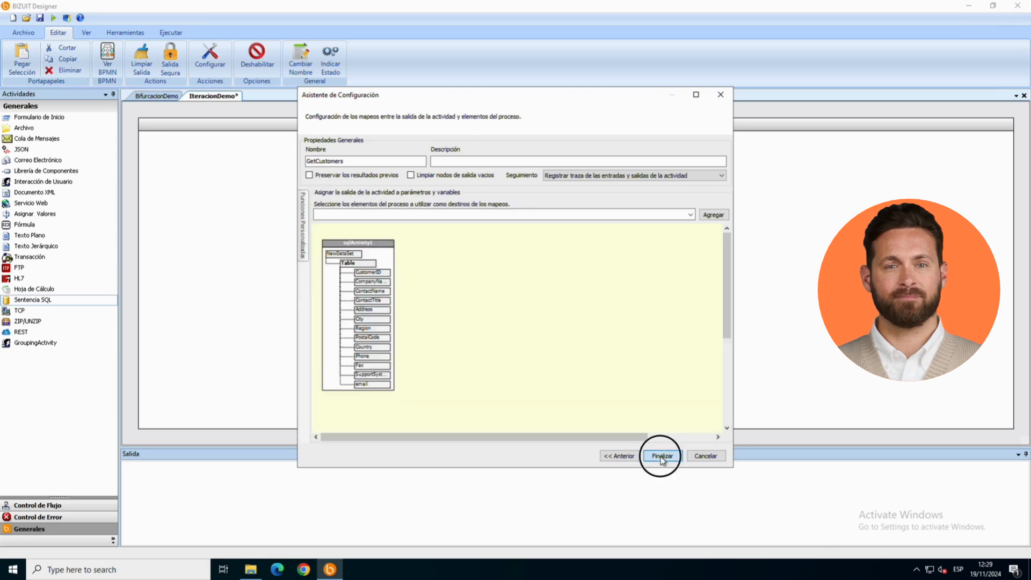
Step: Add an Iteración activity after GetCustomers and name it IterarCustomers
click(53, 506)
drag(36, 197, 577, 188)
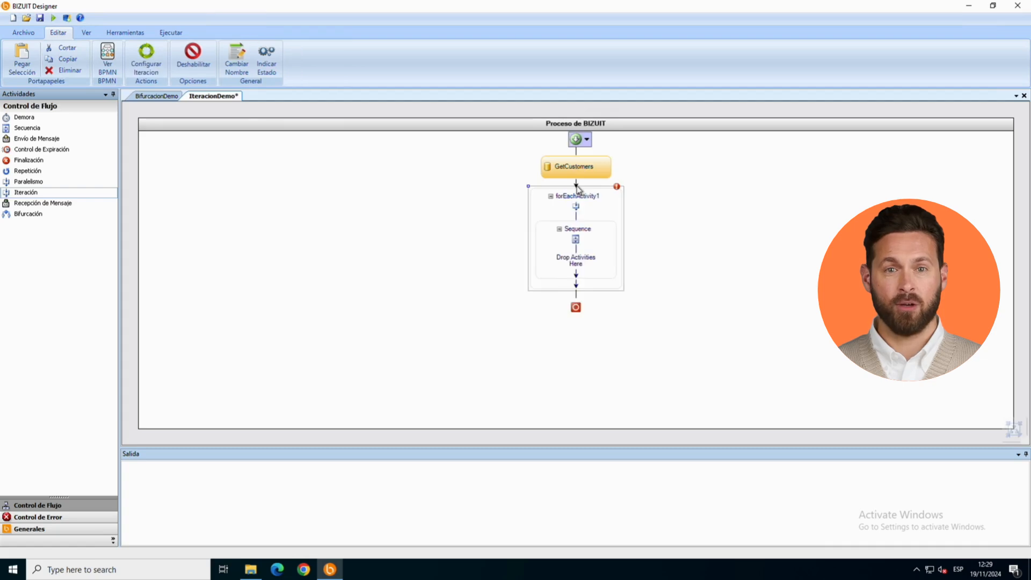
double_click(589, 195)
double_click(383, 161)
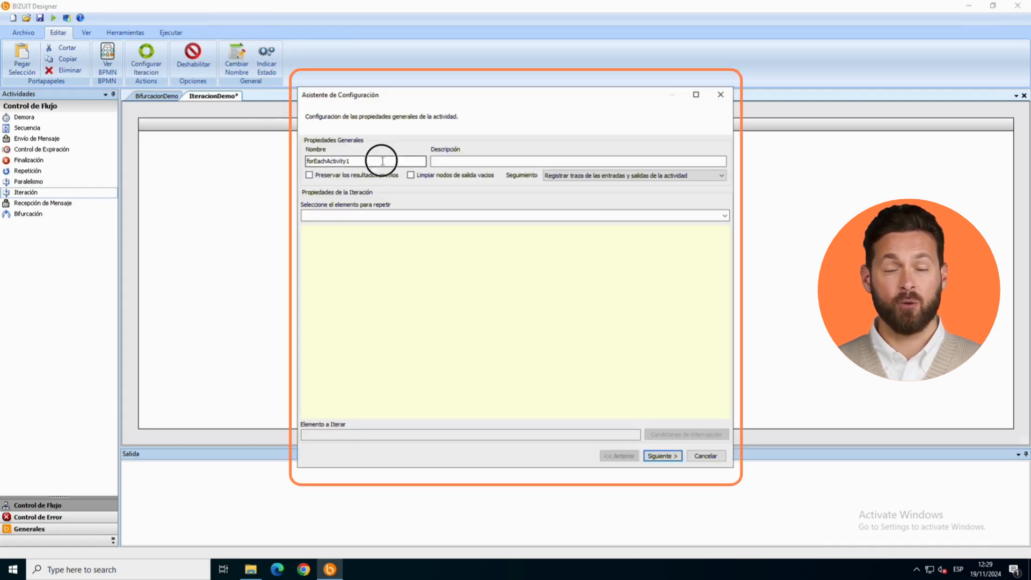
text(IterarCustomers)
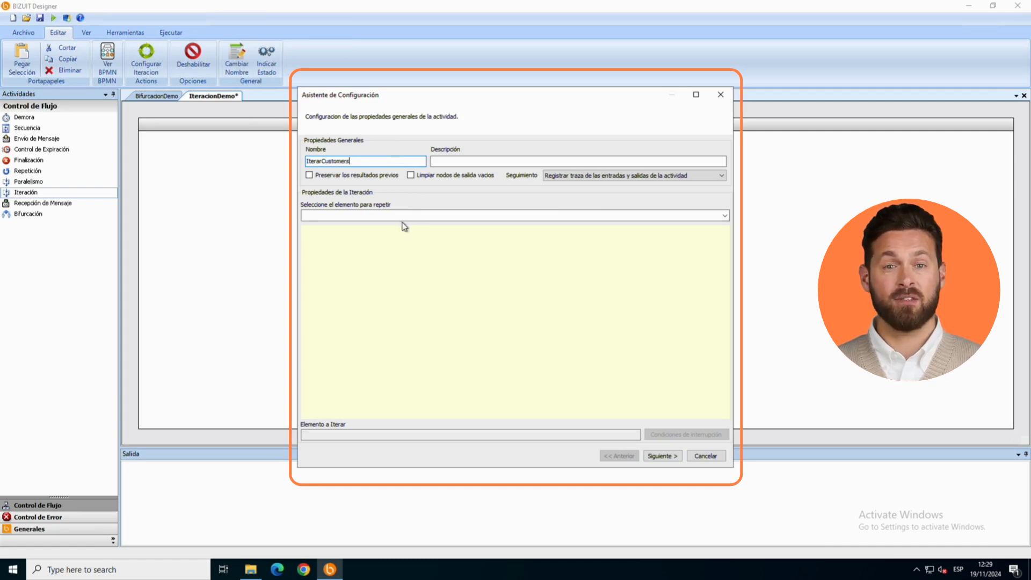
Step: Set the Table node of GetCustomers as the element to iterate and finish configuring IterarCustomers
click(403, 216)
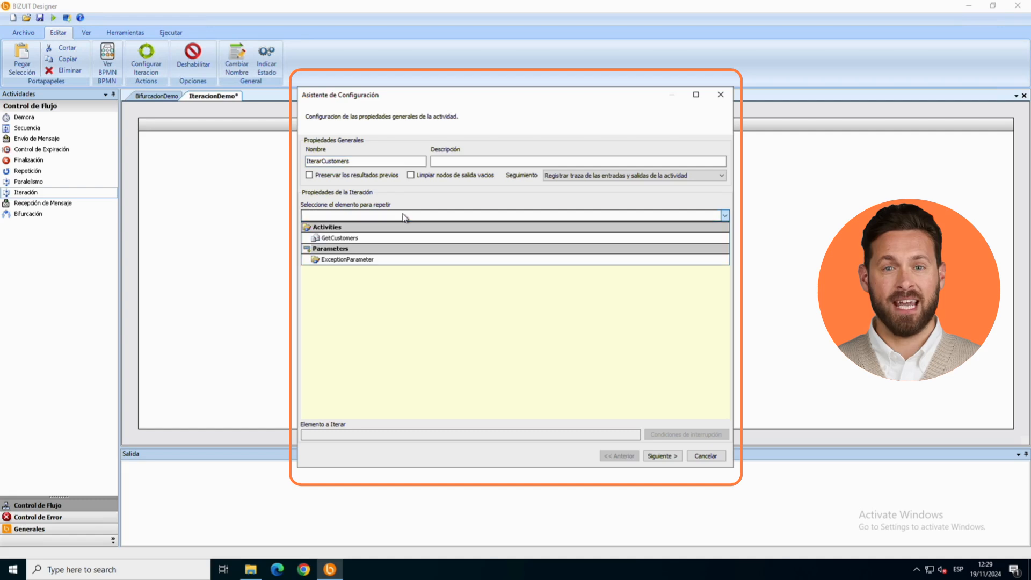
click(393, 238)
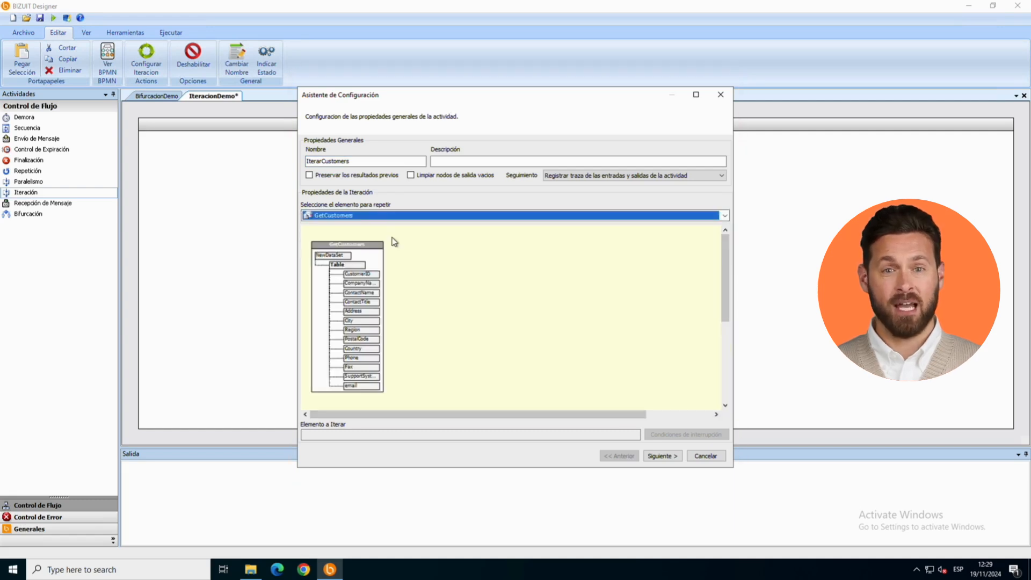
click(354, 269)
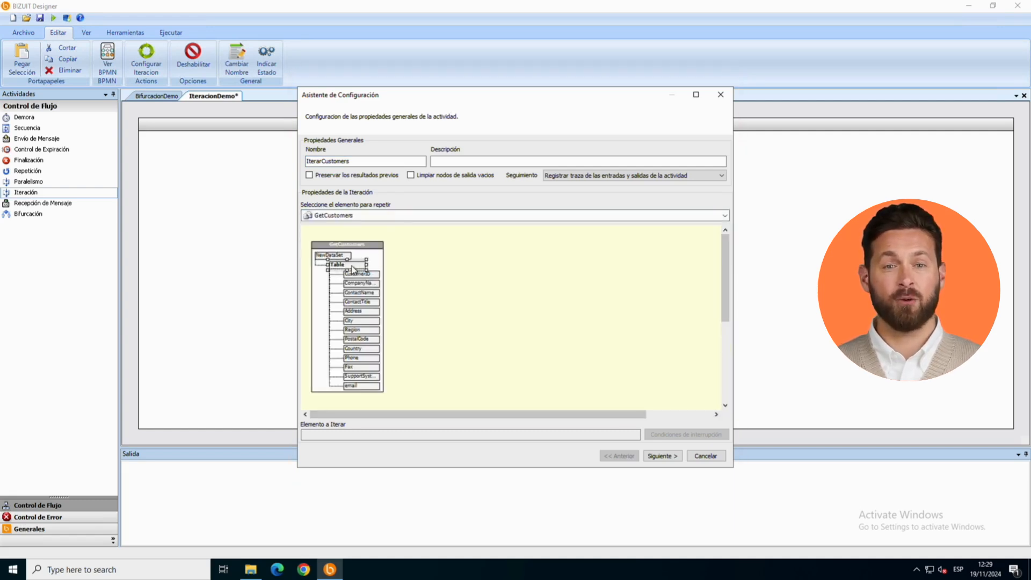
double_click(354, 270)
click(660, 455)
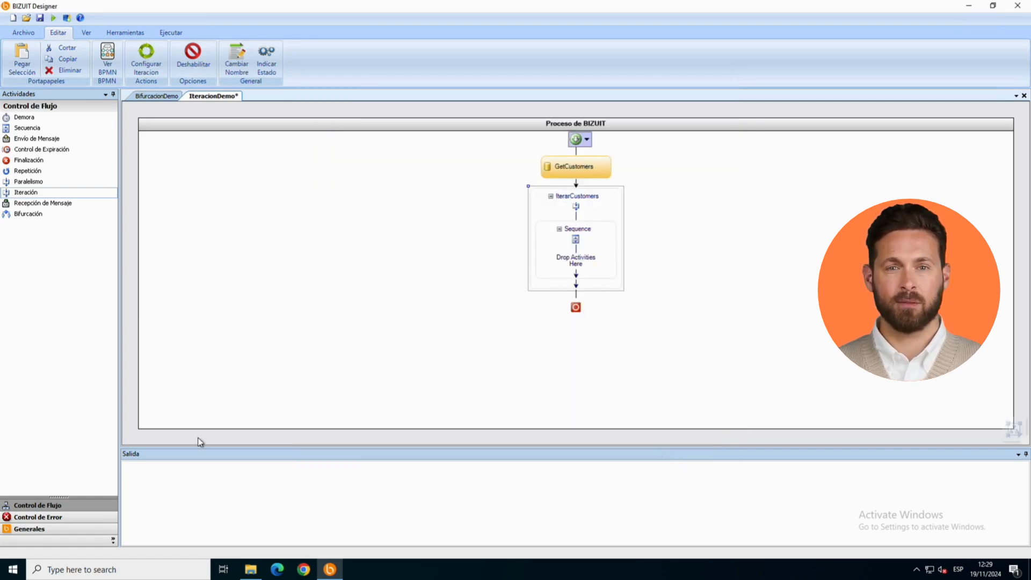
Step: Add an Asignar Valores activity inside the IterarCustomers sequence and name it SetvNombreCliente
click(45, 532)
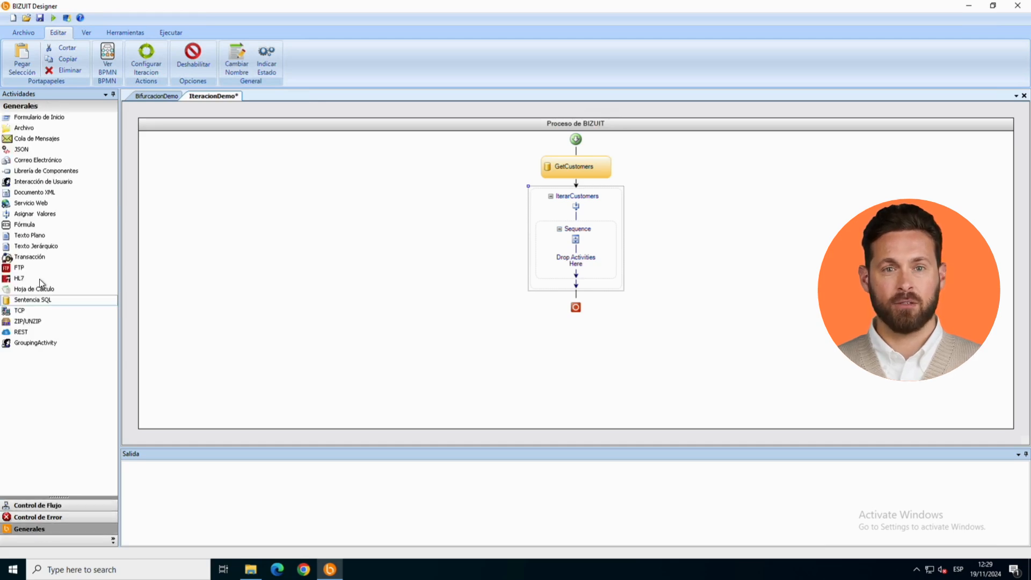
click(45, 220)
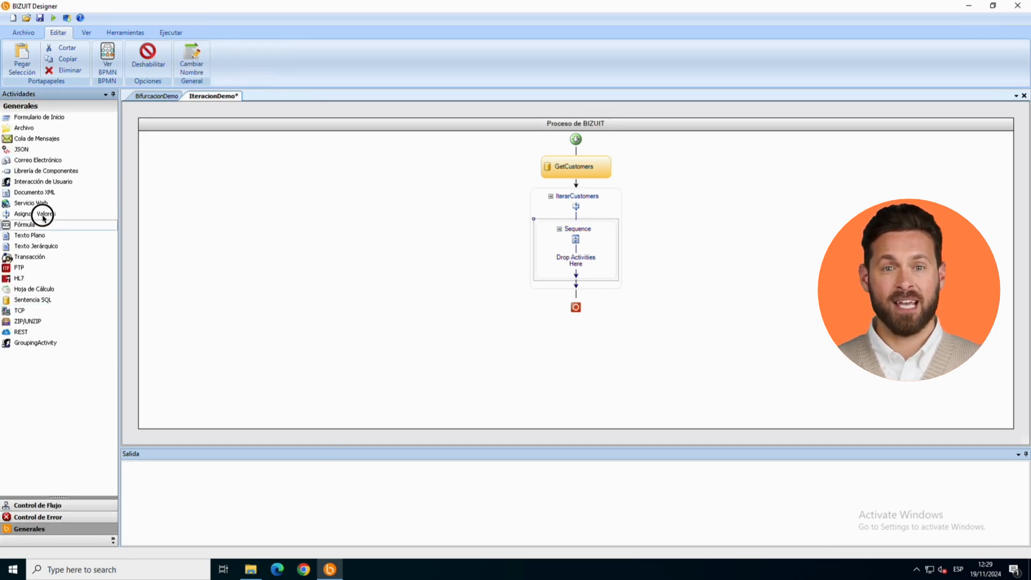
drag(43, 218, 580, 258)
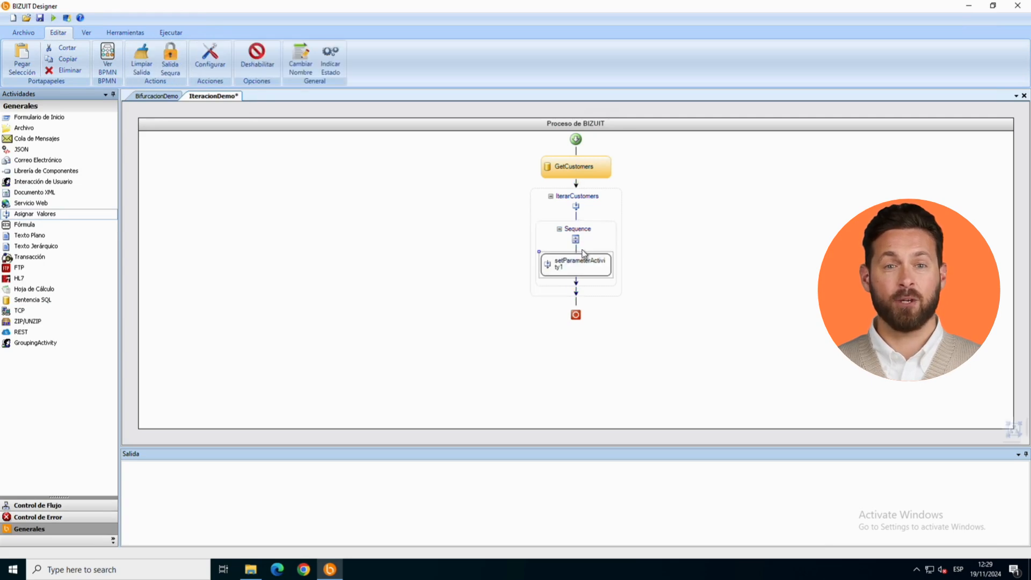
double_click(578, 257)
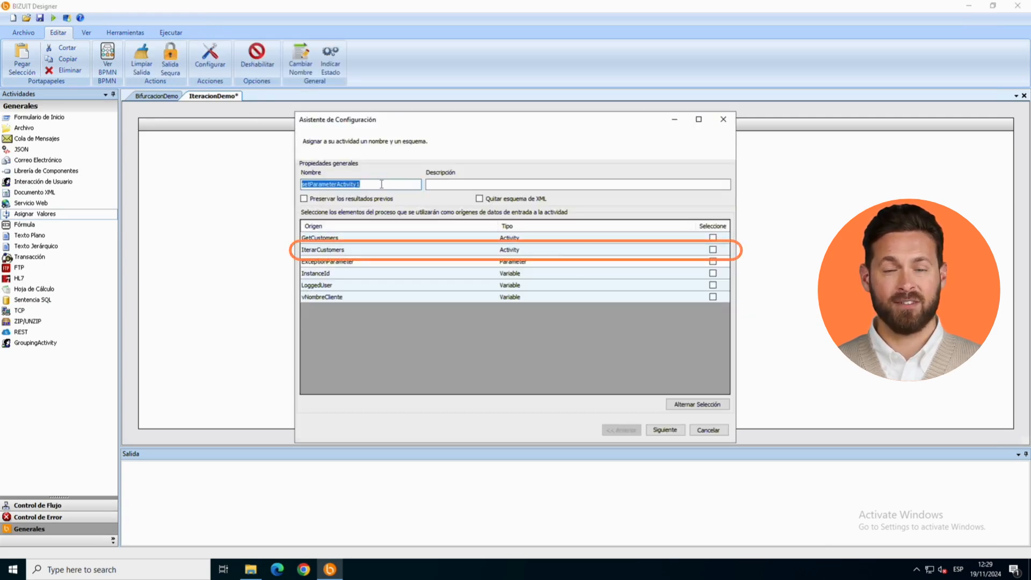
text(SetvNombreCliente)
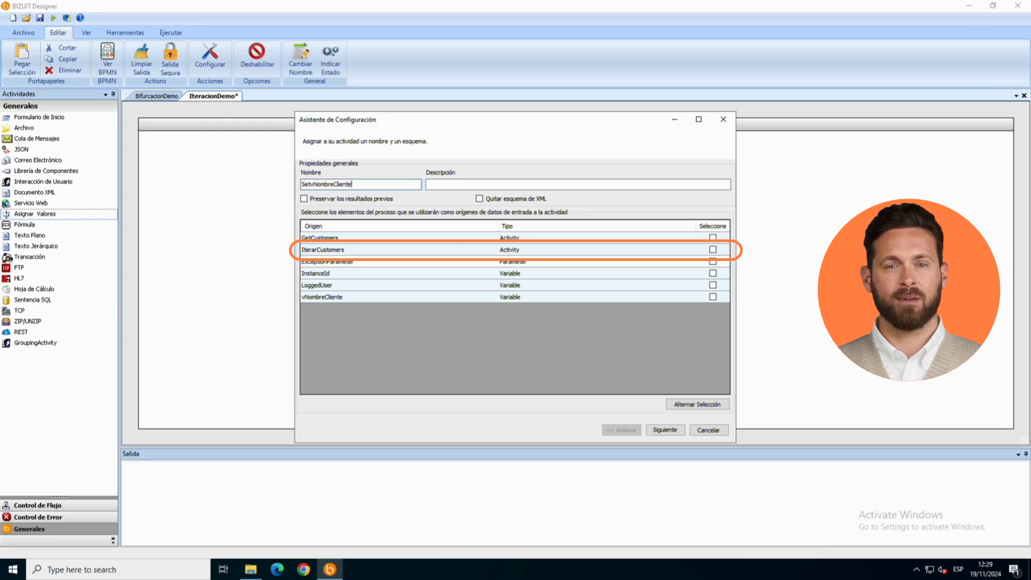
Step: Choose IterarCustomers as the input data source for SetvNombreCliente and advance to the mapping page
click(705, 249)
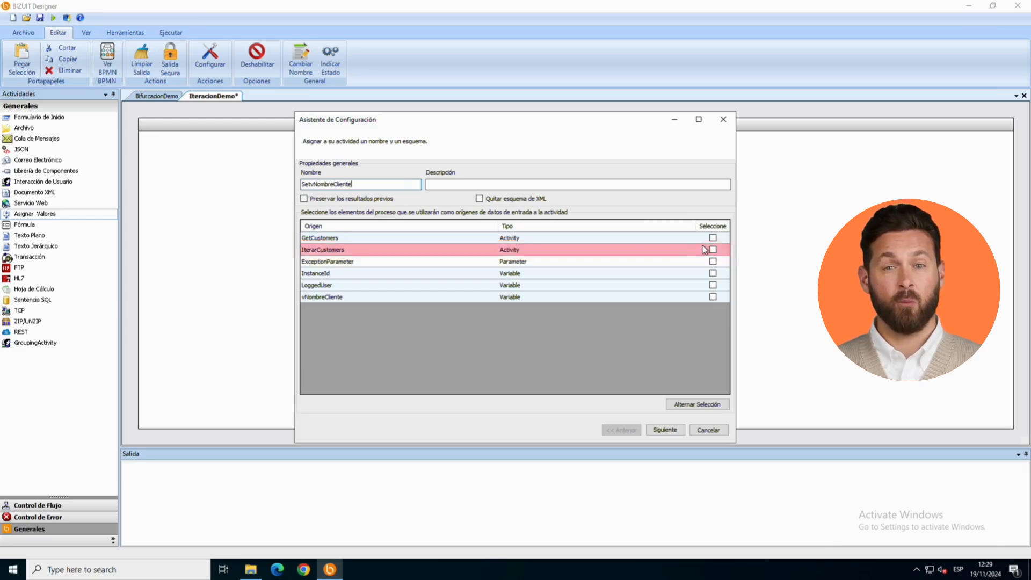
click(714, 251)
click(665, 430)
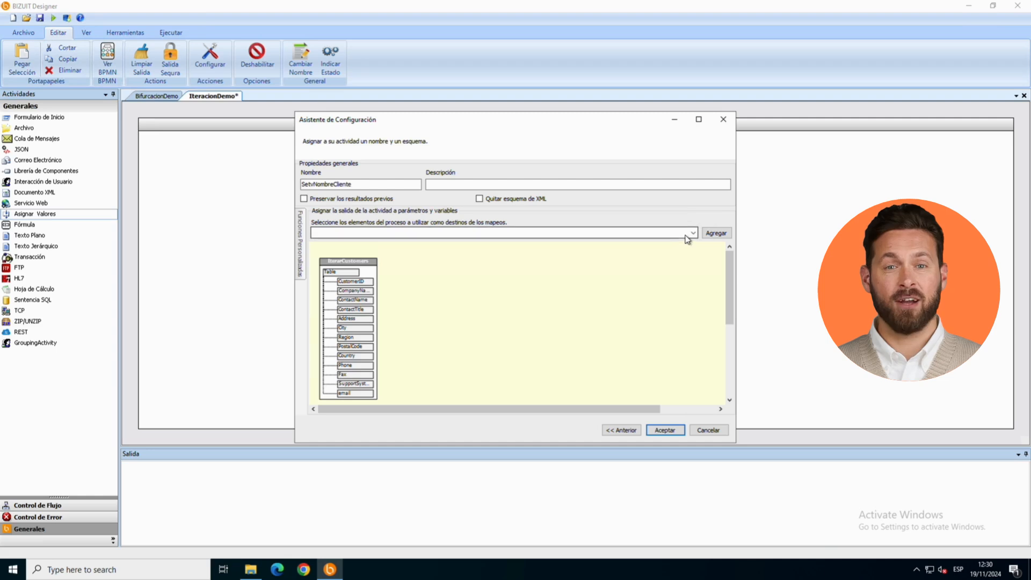
Step: Add vNombreCliente as the mapping destination, map CompanyName to its Value, and accept the configuration
click(690, 235)
click(660, 255)
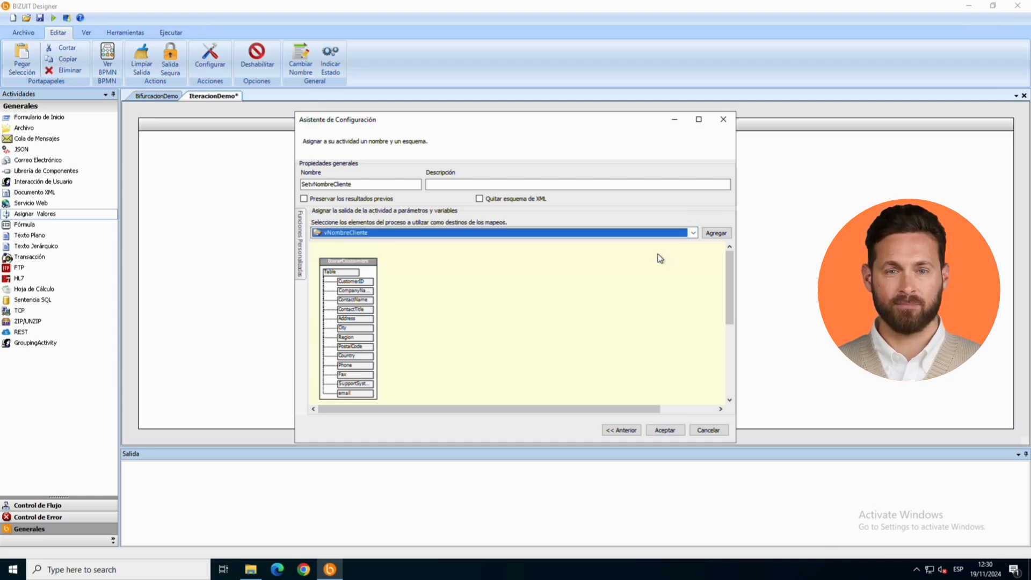
click(714, 234)
drag(373, 294, 545, 287)
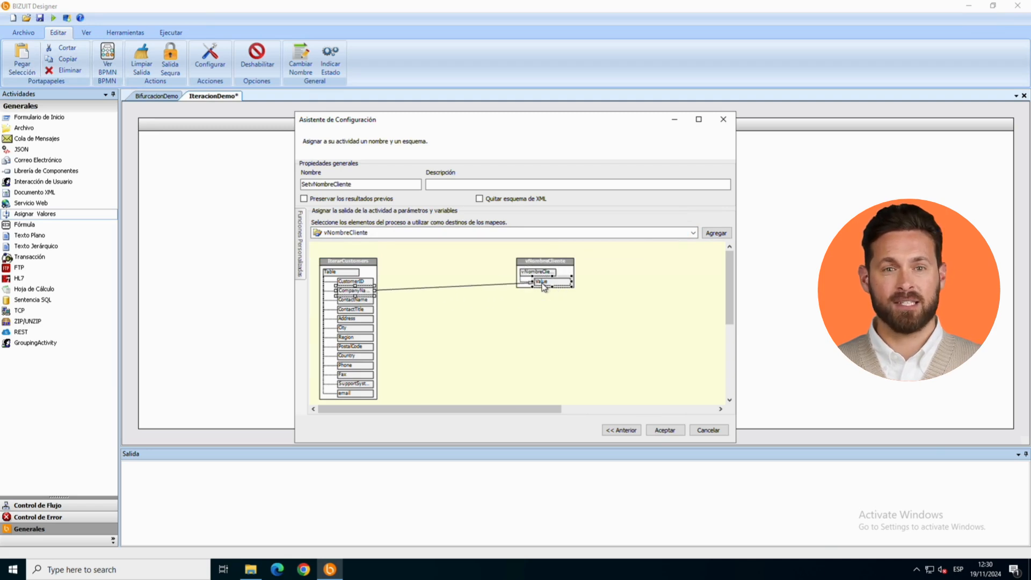
click(664, 430)
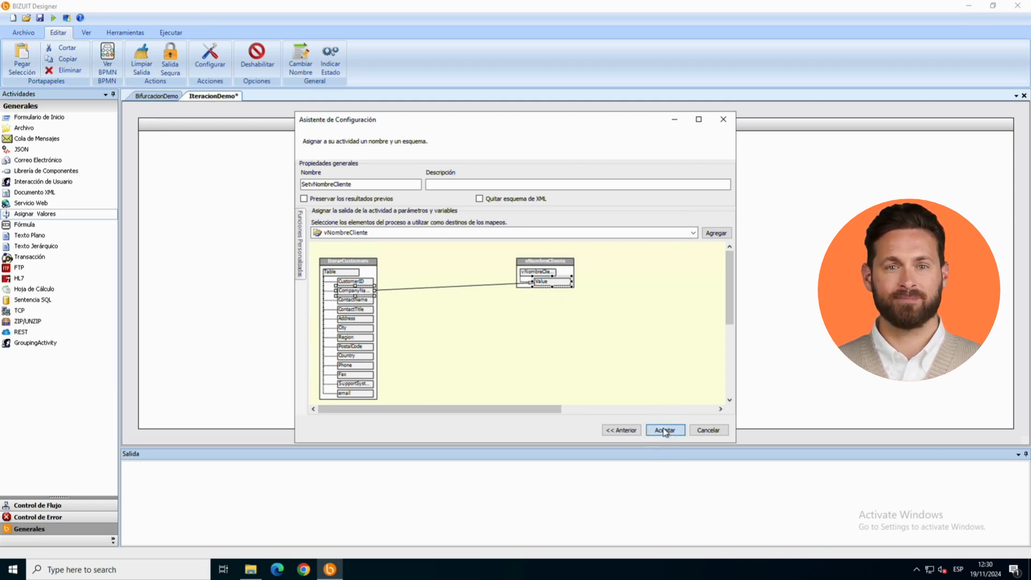
Step: Set a breakpoint on the IterarCustomers iteration and run the process
right_click(601, 201)
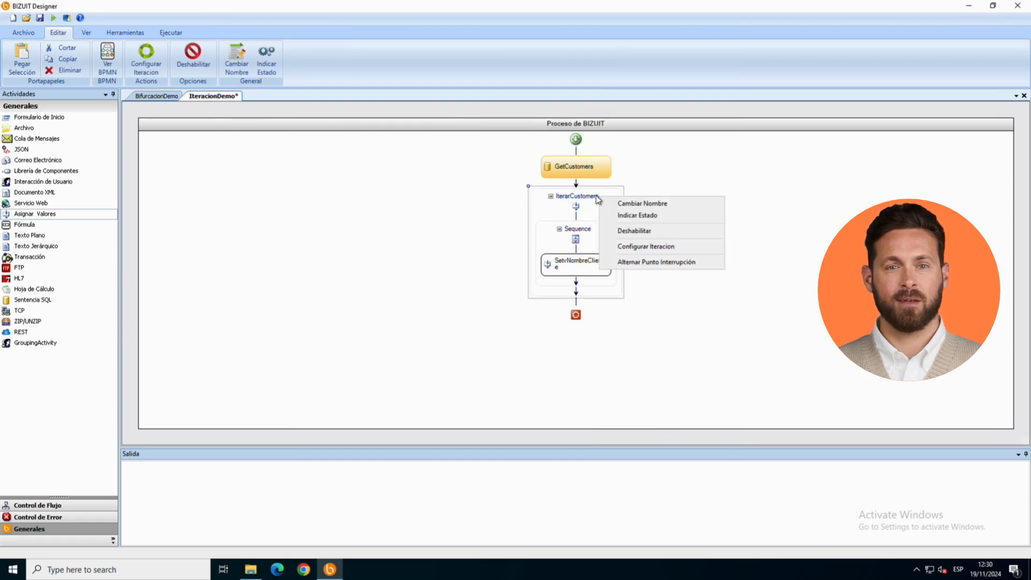
click(634, 261)
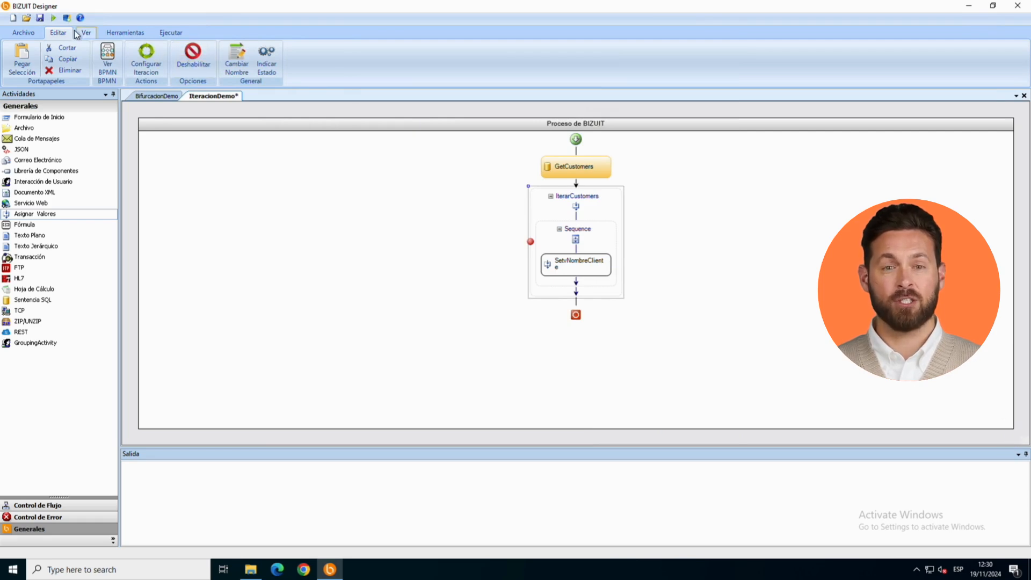
click(53, 18)
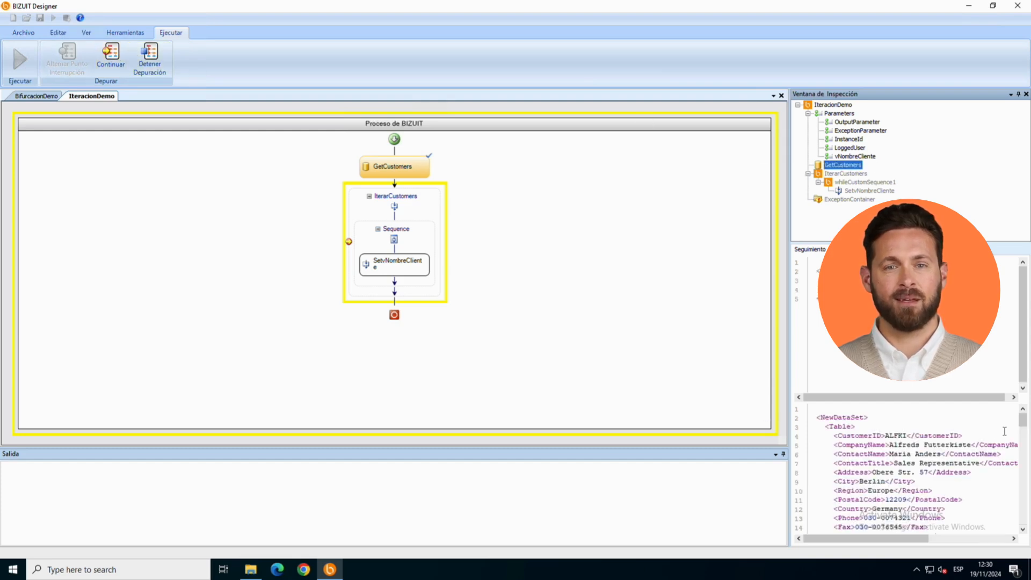
Step: Review the GetCustomers output, then continue debugging through the first iteration and inspect the value of vNombreCliente
drag(1025, 427, 1021, 513)
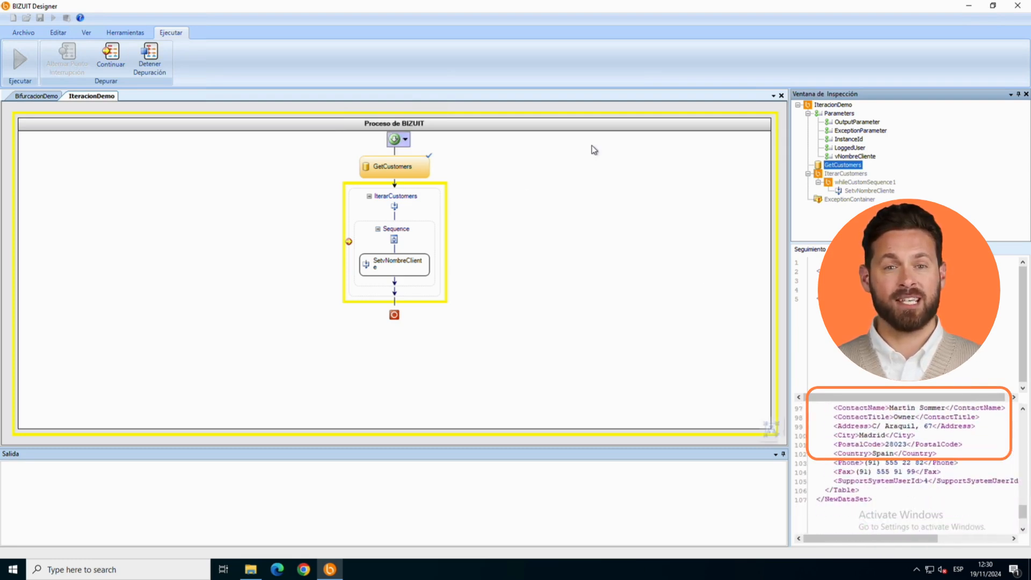
click(111, 58)
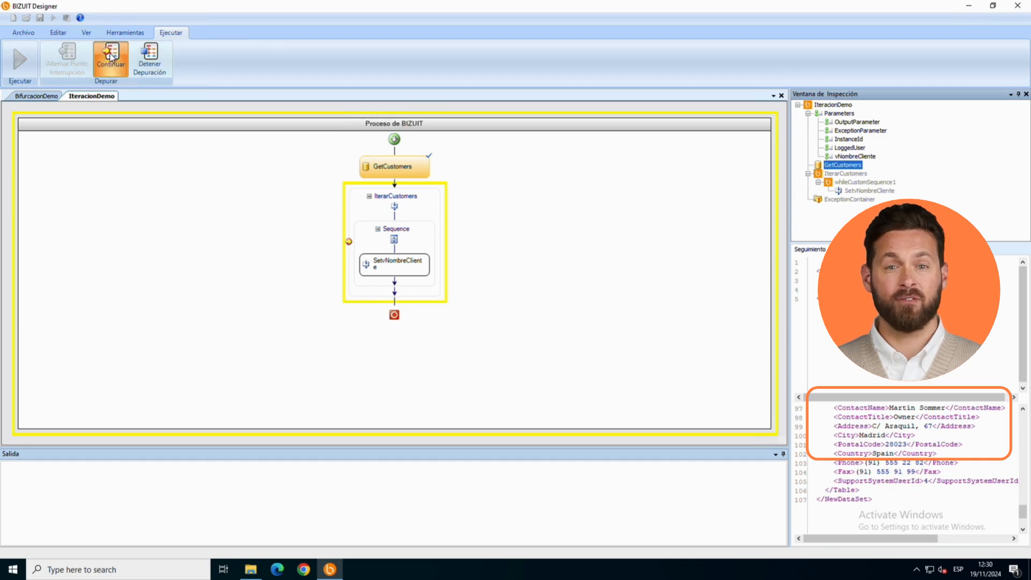
click(111, 58)
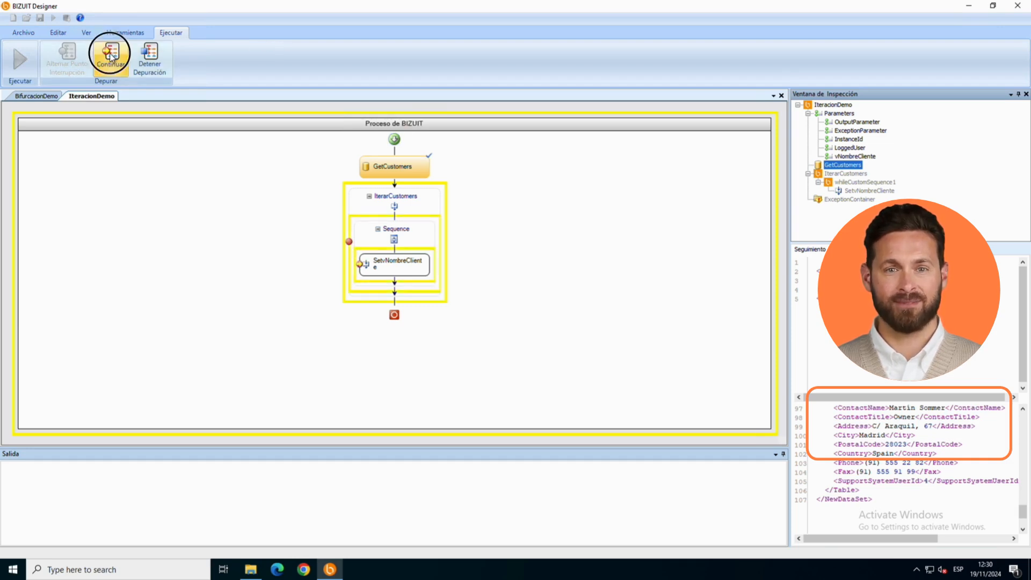
click(112, 57)
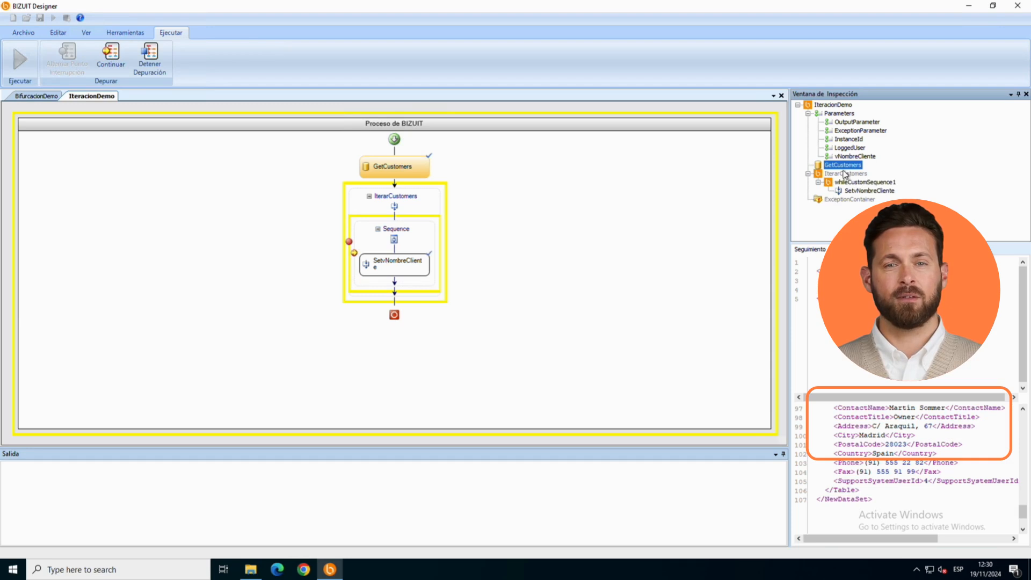
click(848, 156)
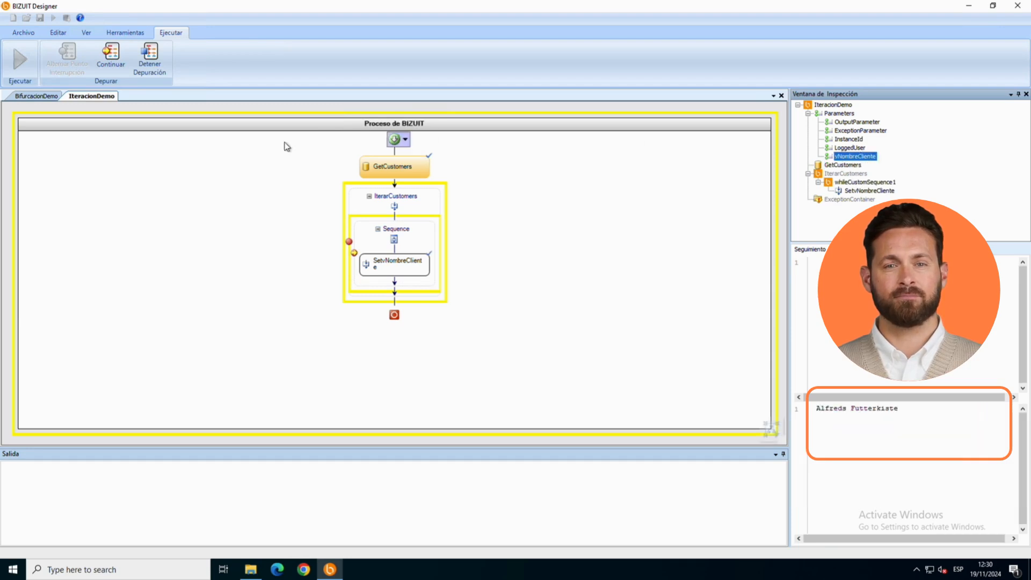
Step: Continue debugging through the second and third iterations, inspecting the value of vNombreCliente after each one
click(112, 57)
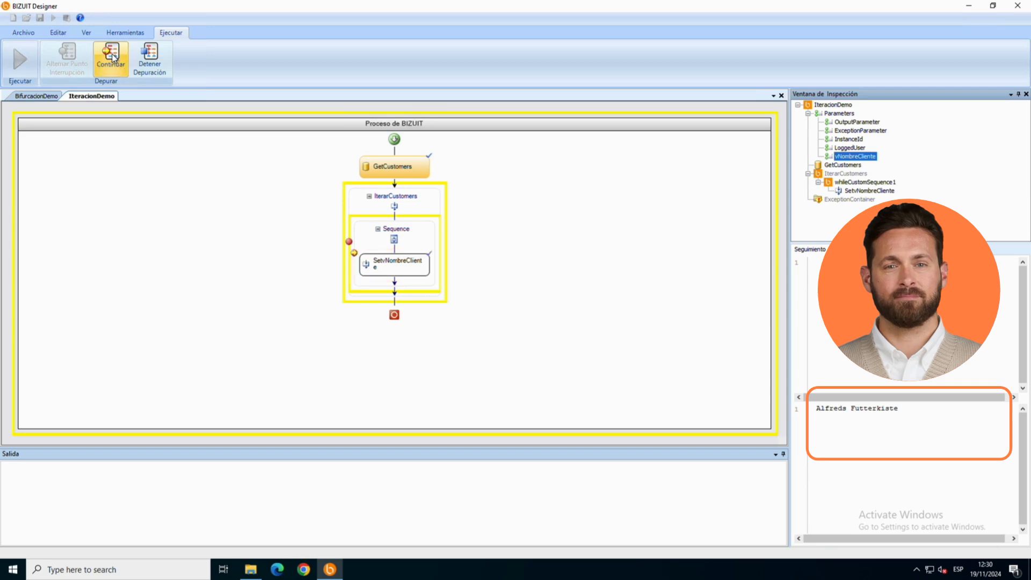
click(842, 157)
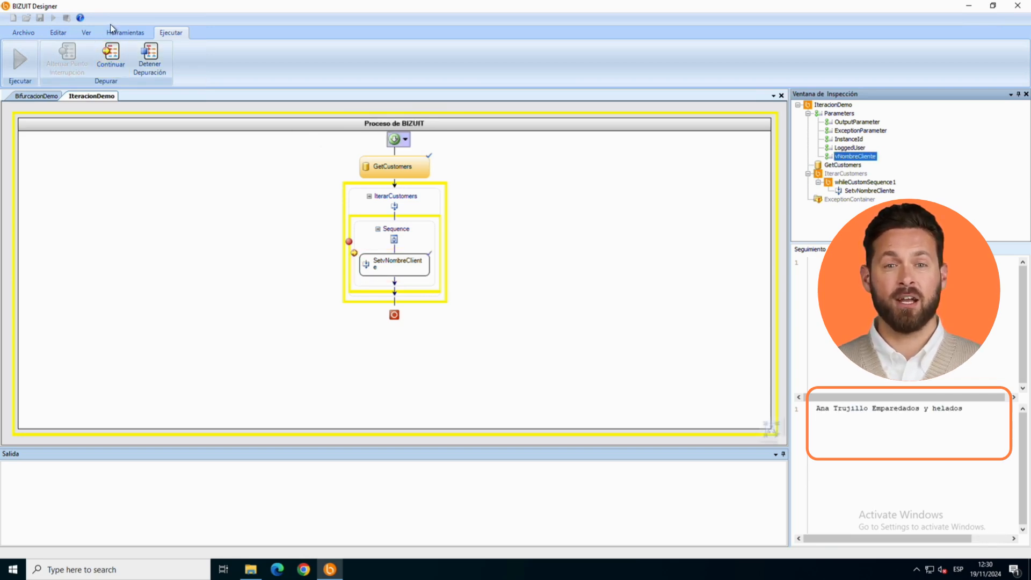
click(111, 58)
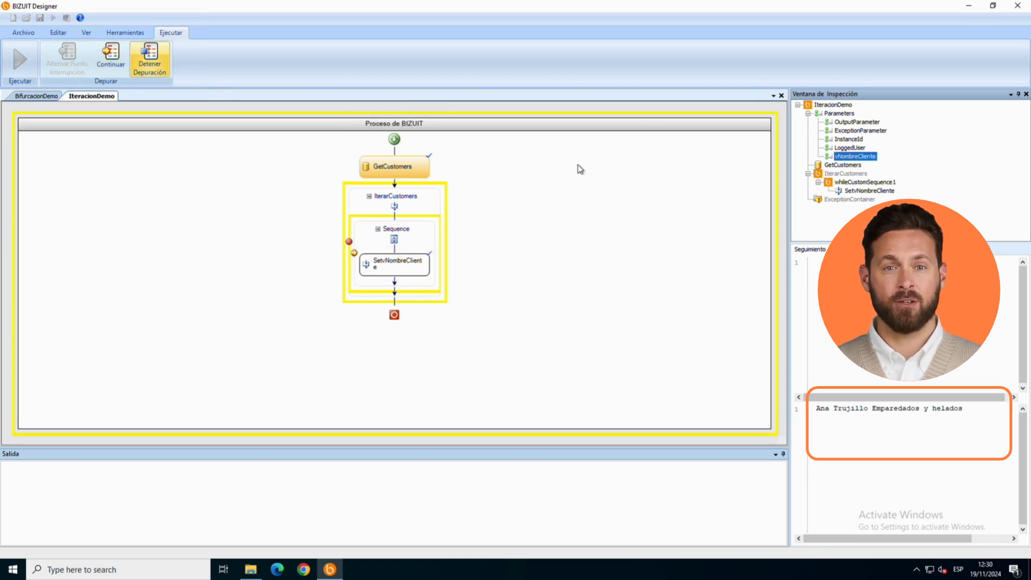
click(846, 156)
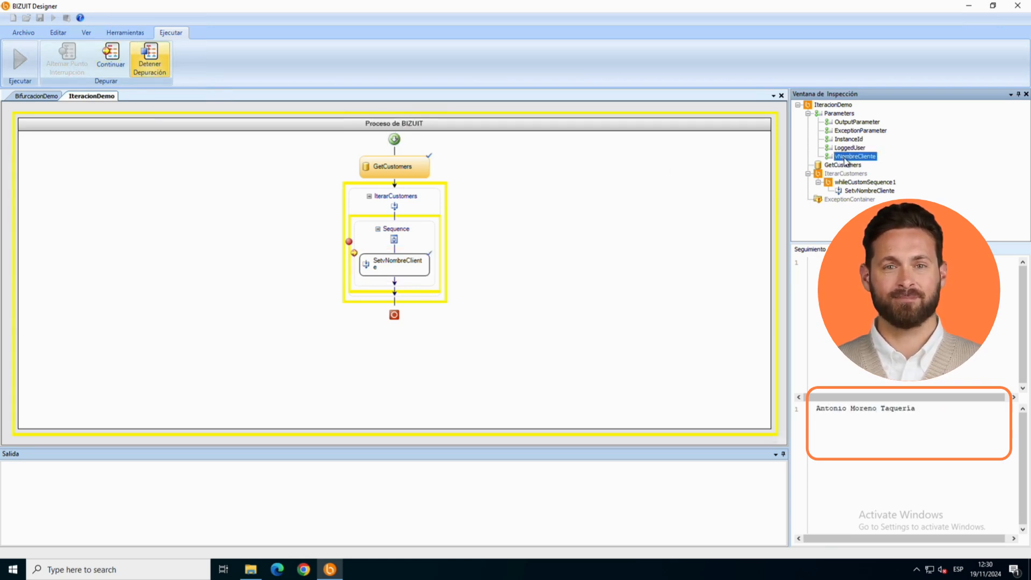
Step: Advance through several more iterations, inspect vNombreCliente again, and continue debugging until the run ends
click(111, 57)
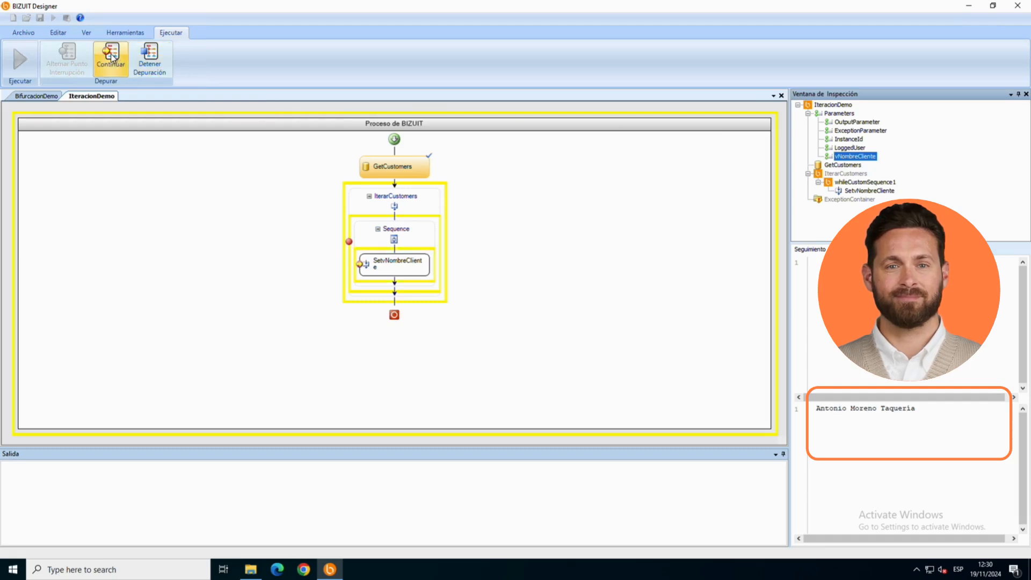
click(111, 57)
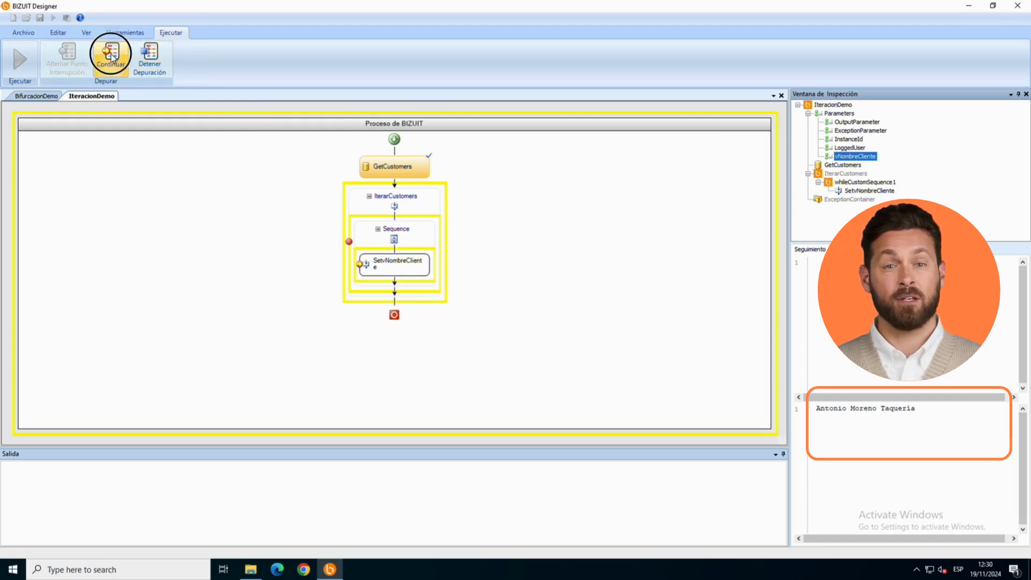
click(111, 57)
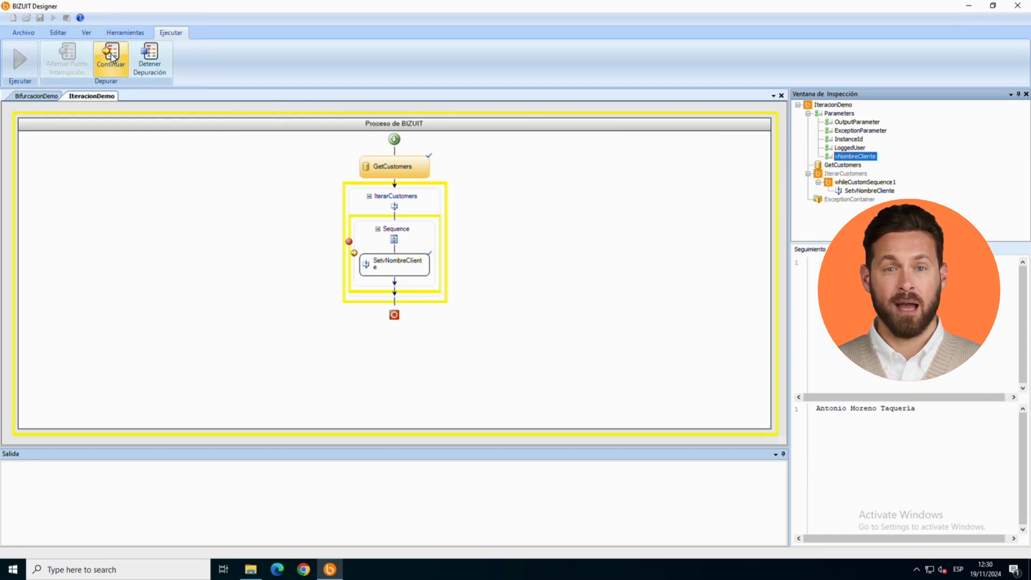
click(857, 156)
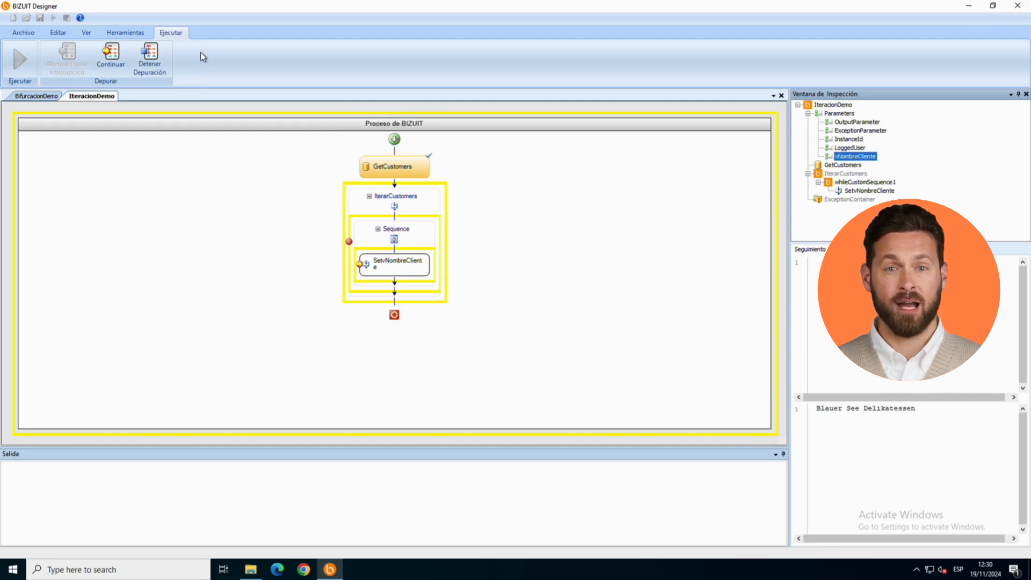
click(111, 59)
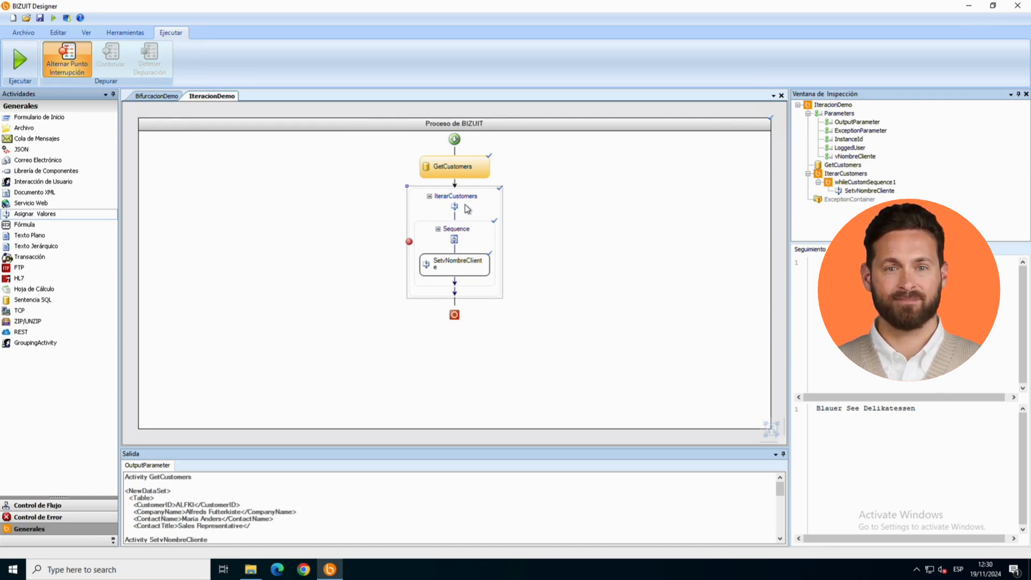
Step: Open the interruption conditions of the IterarCustomers iteration and choose Table/CustomerID as the element to evaluate
double_click(475, 207)
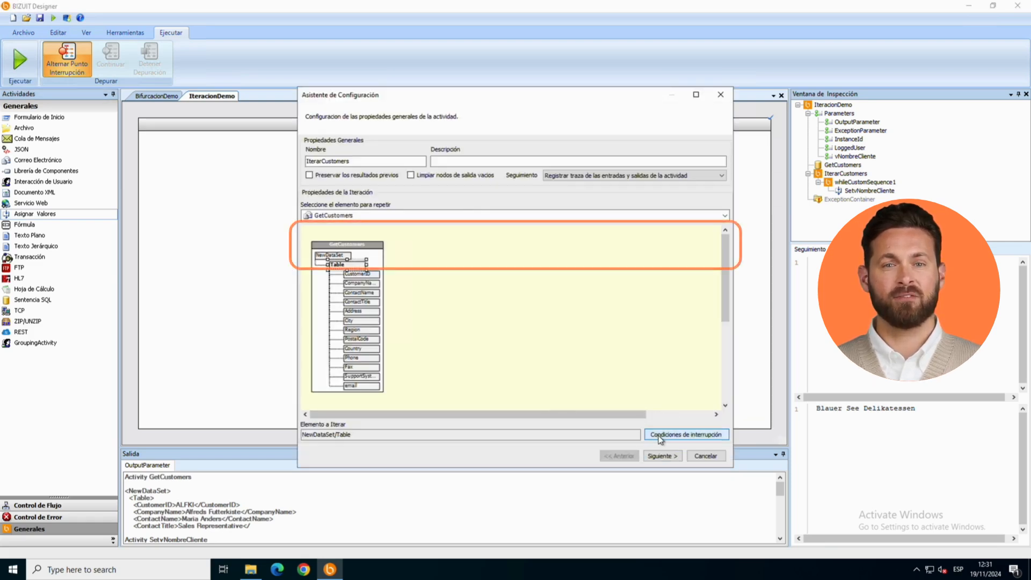
click(658, 436)
click(444, 242)
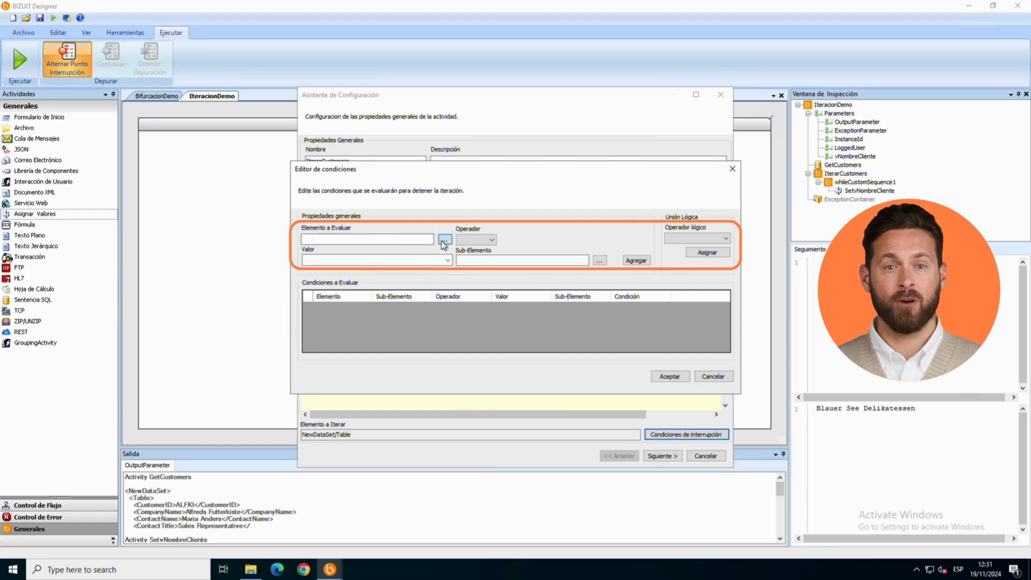
double_click(445, 251)
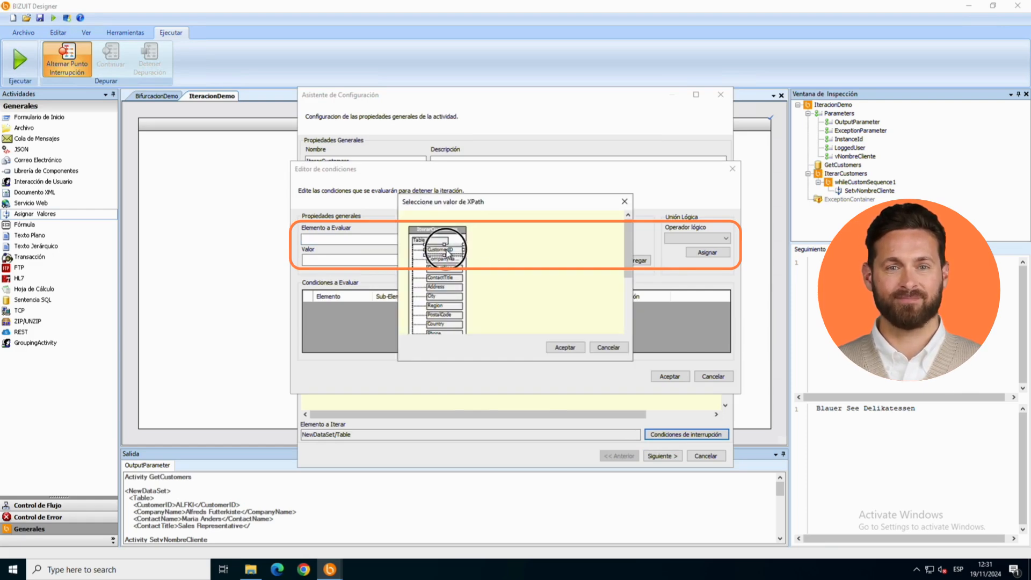
Step: Add an interruption condition with the == operator and the customer ID to stop at, and accept the iteration configuration
click(488, 240)
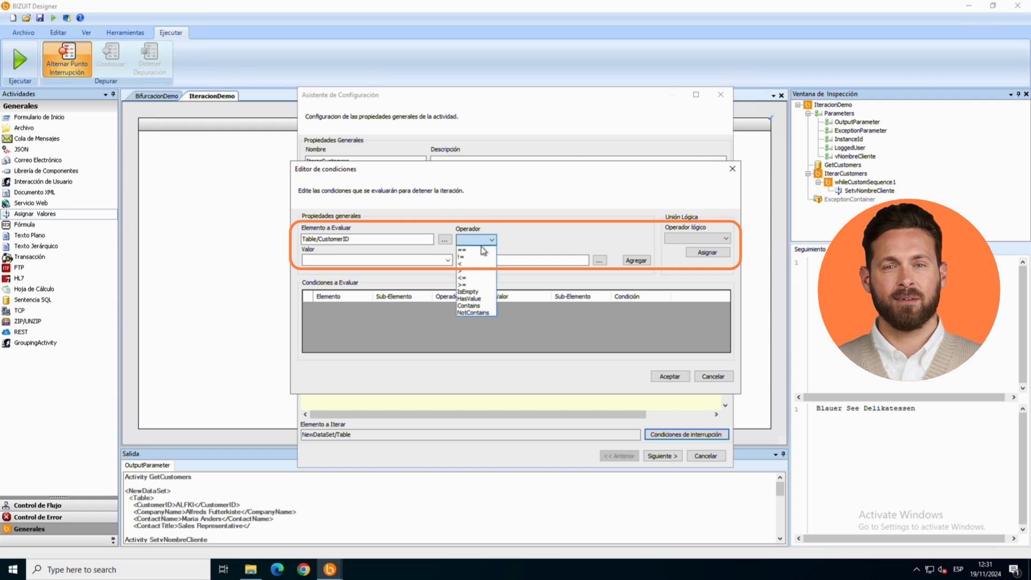
click(473, 275)
click(393, 259)
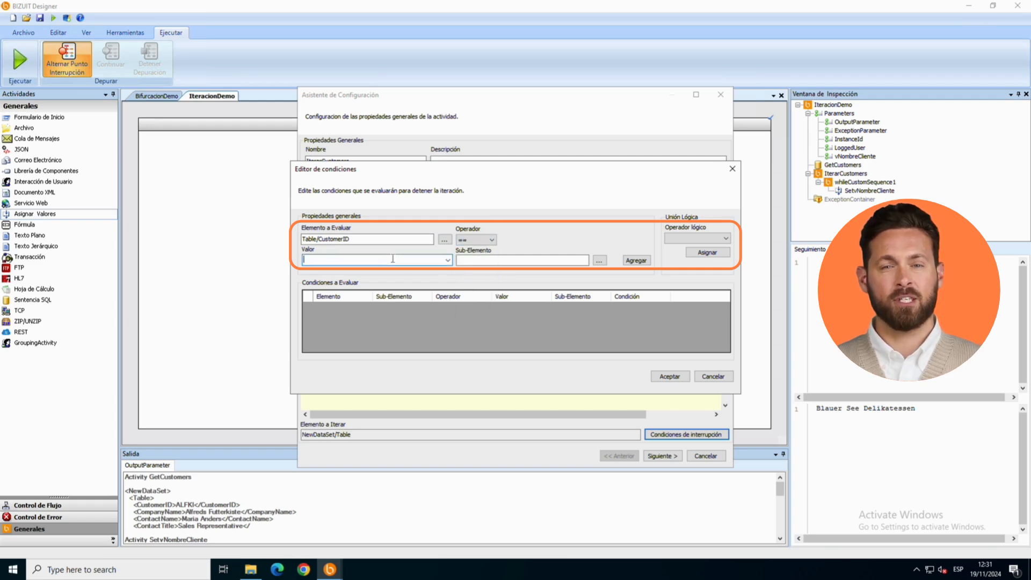
text(A)
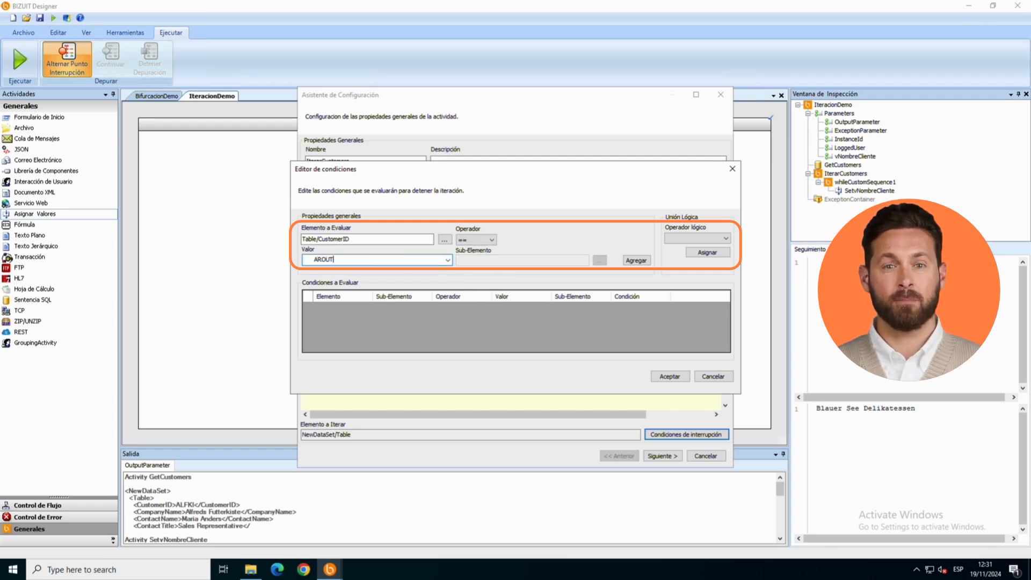
text(ROUT)
click(636, 261)
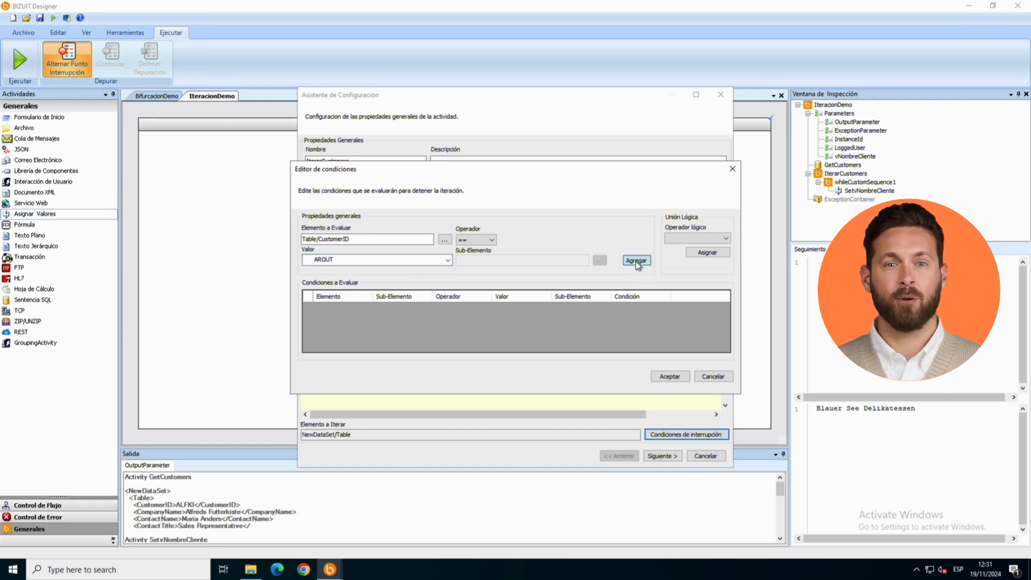
click(671, 376)
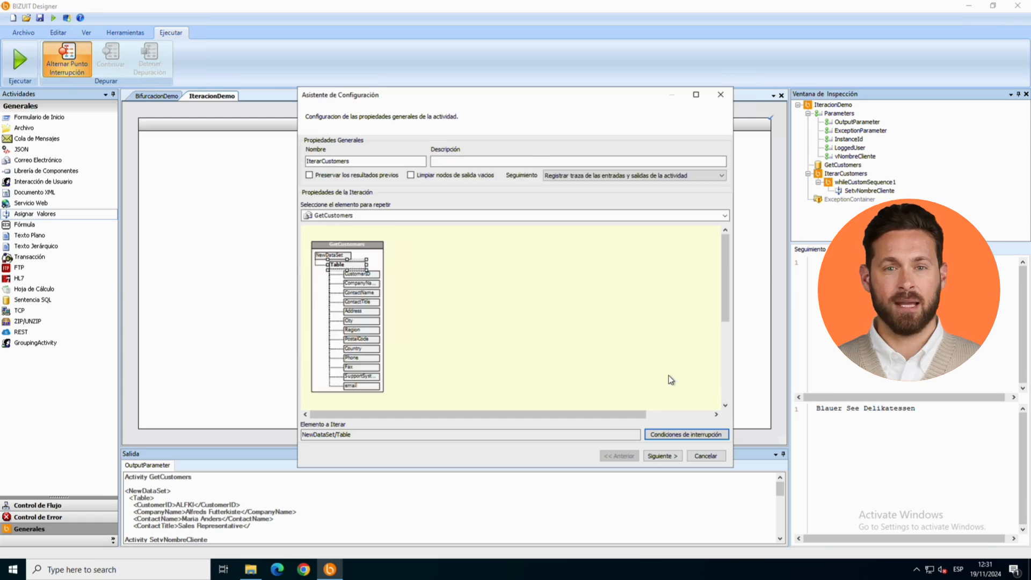
click(662, 456)
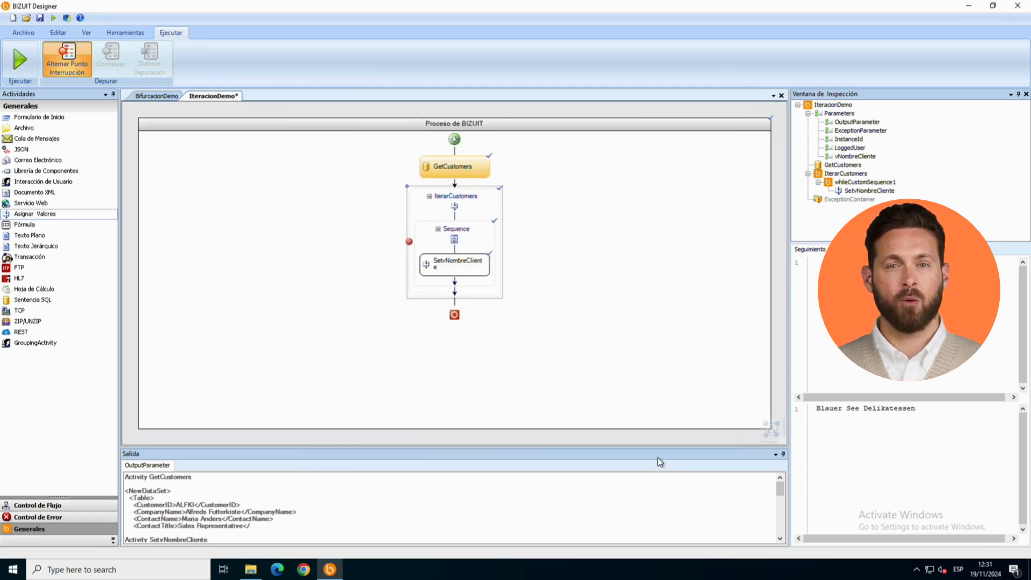
Step: Run the process with the interruption condition, continue through the first iteration, and inspect the value of vNombreCliente
click(53, 18)
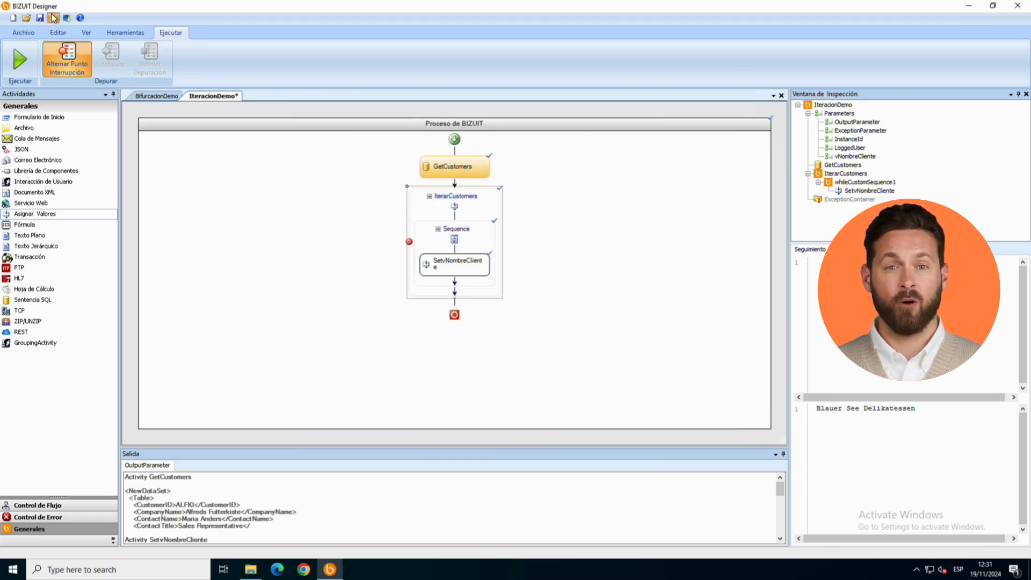
click(104, 57)
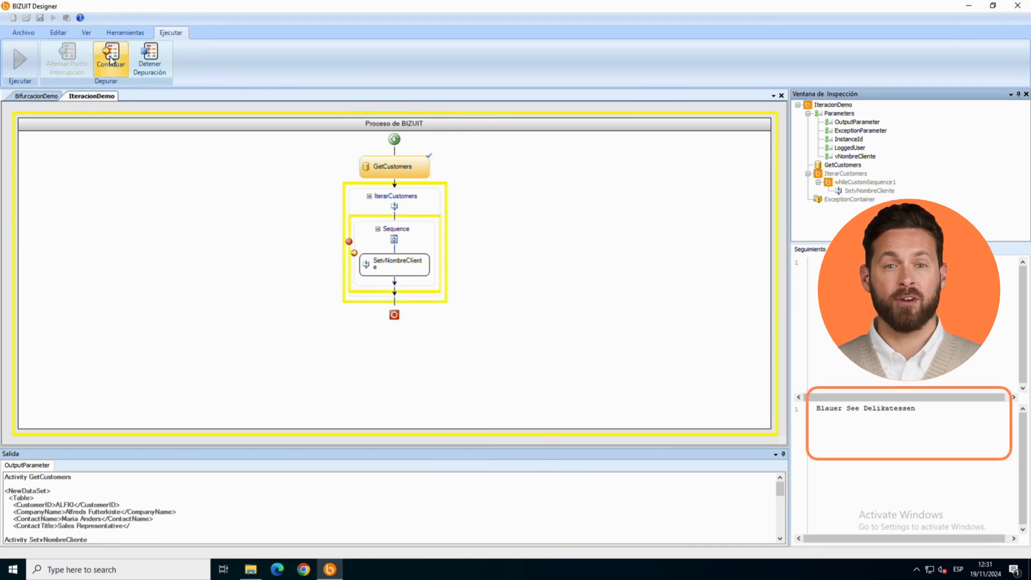
click(110, 58)
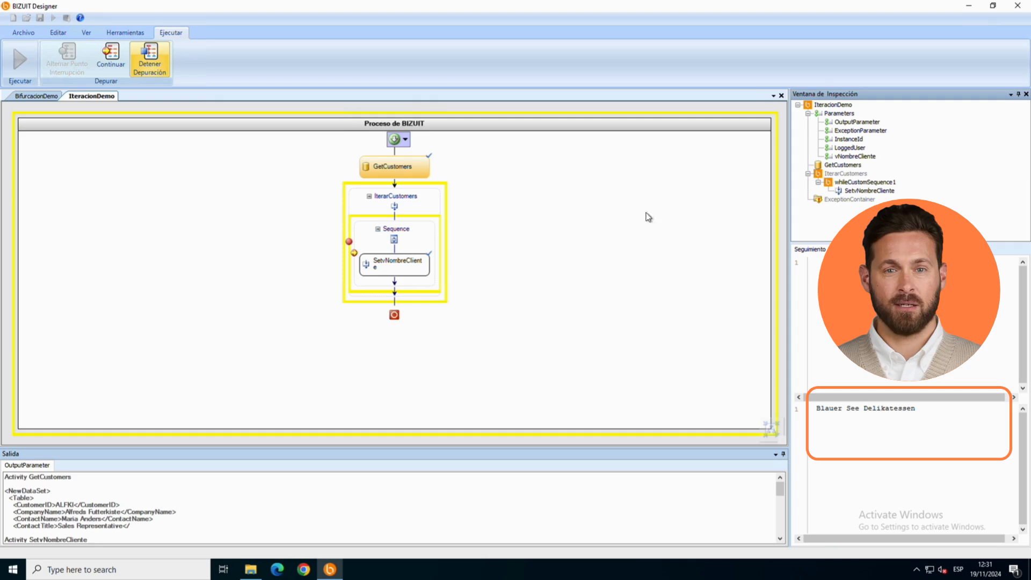
click(848, 156)
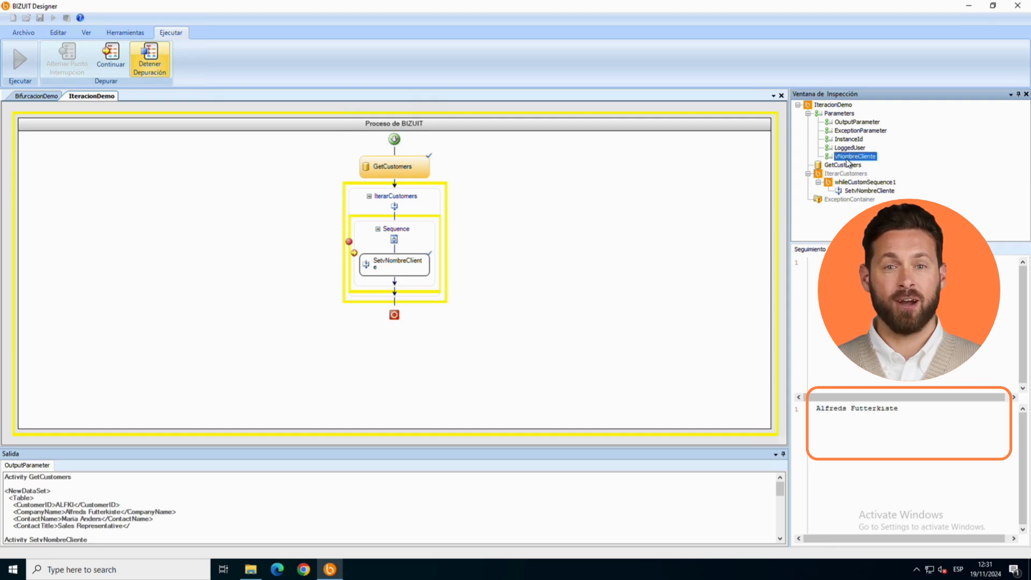
Step: Continue debugging iteration by iteration, checking vNombreCliente each time, until the interruption condition stops the loop
click(110, 57)
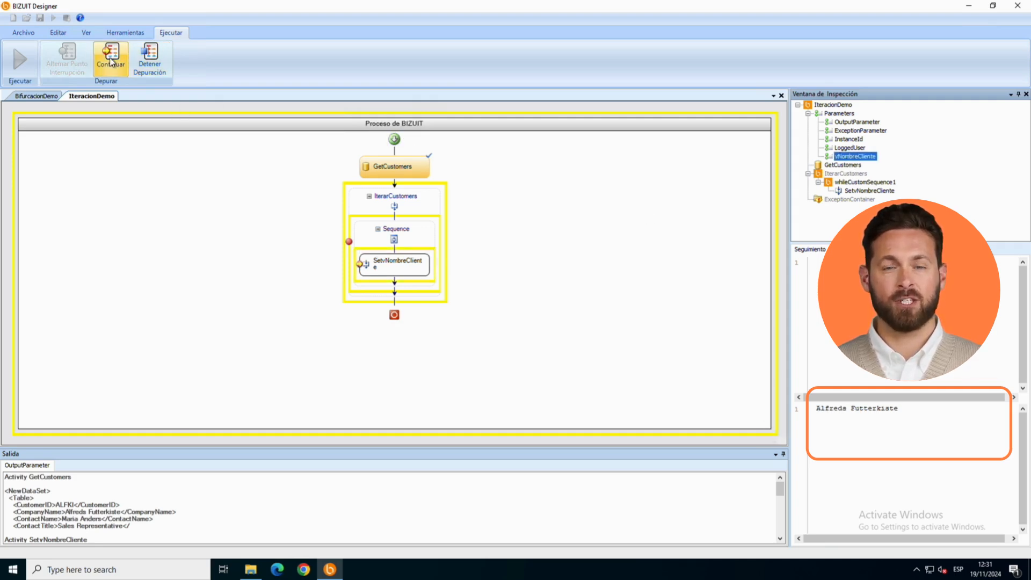
click(838, 156)
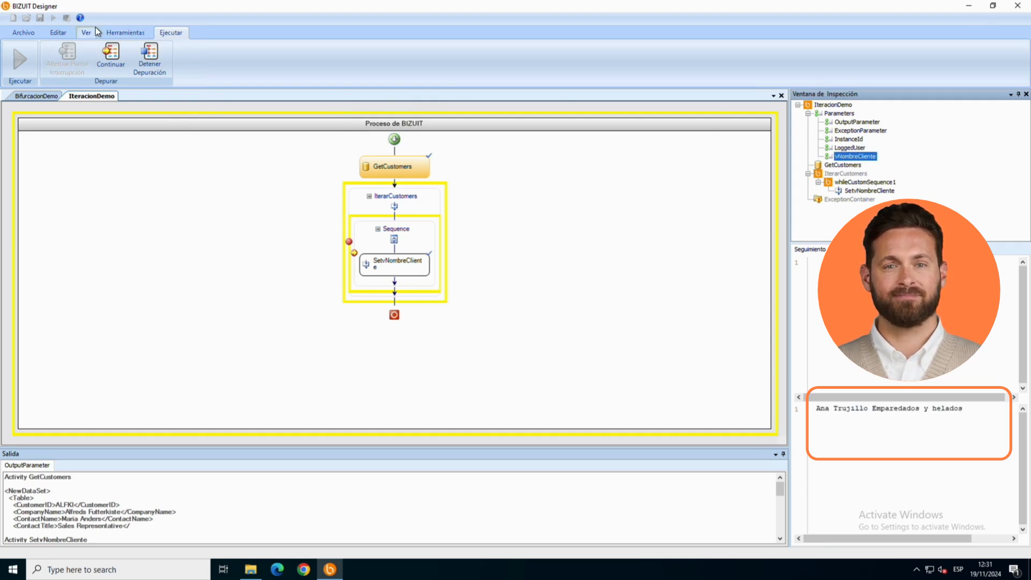
click(112, 55)
click(846, 157)
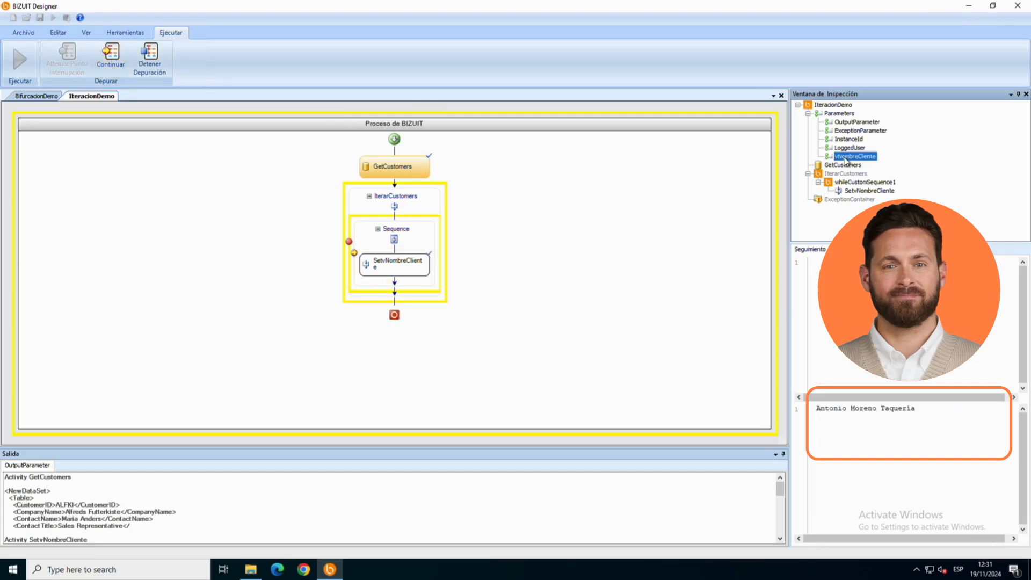
click(112, 57)
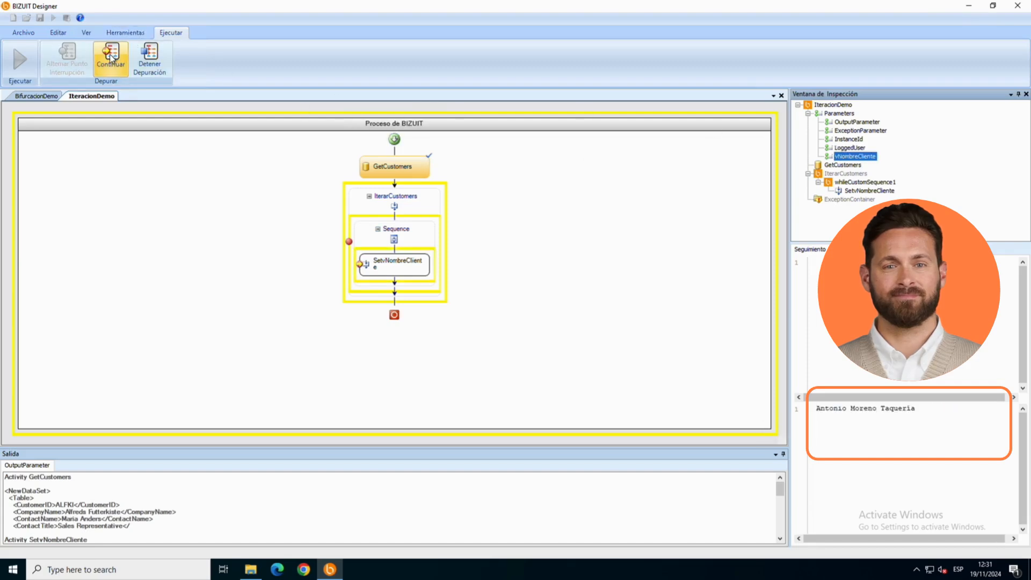
Step: Inspect vNombreCliente after the run and review the GetCustomers output for the customer that meets the interruption condition
click(843, 151)
click(844, 156)
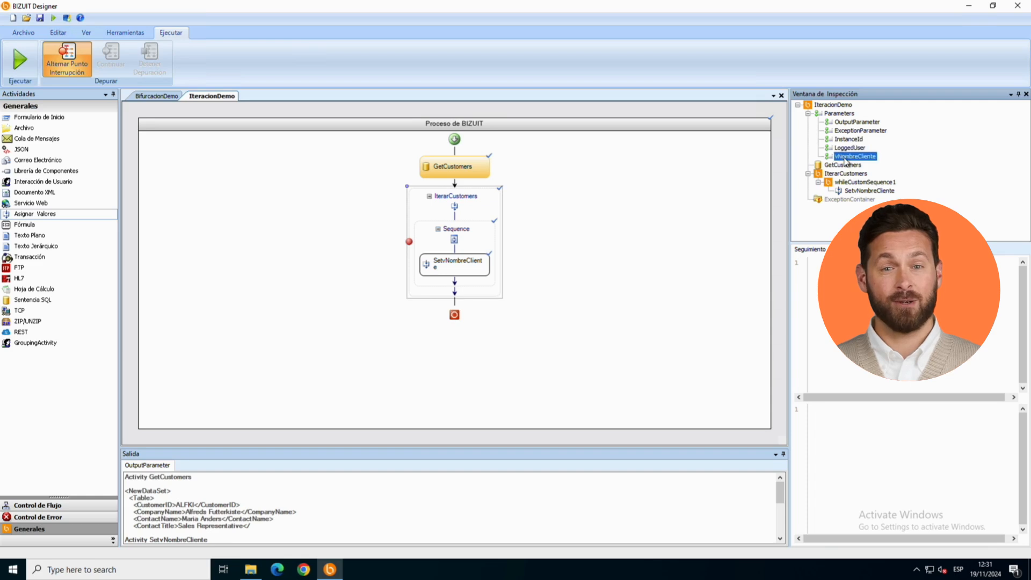
drag(884, 409, 815, 409)
click(847, 166)
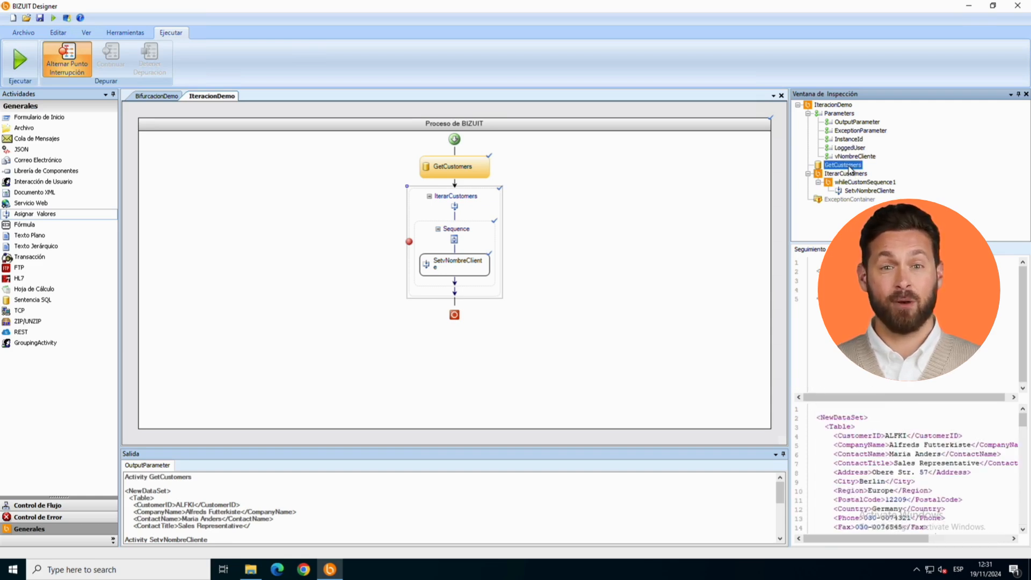
drag(1023, 423, 1023, 431)
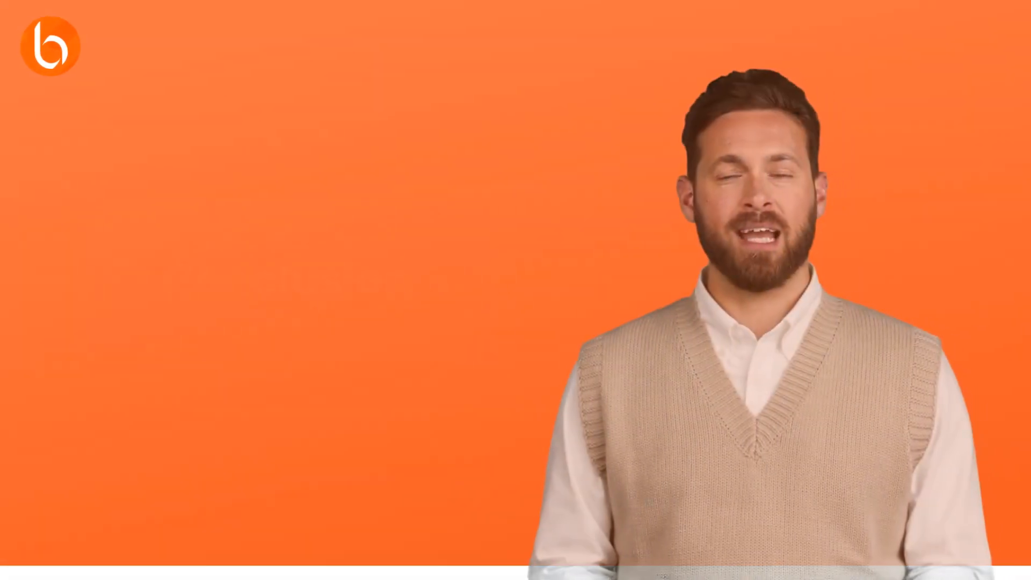